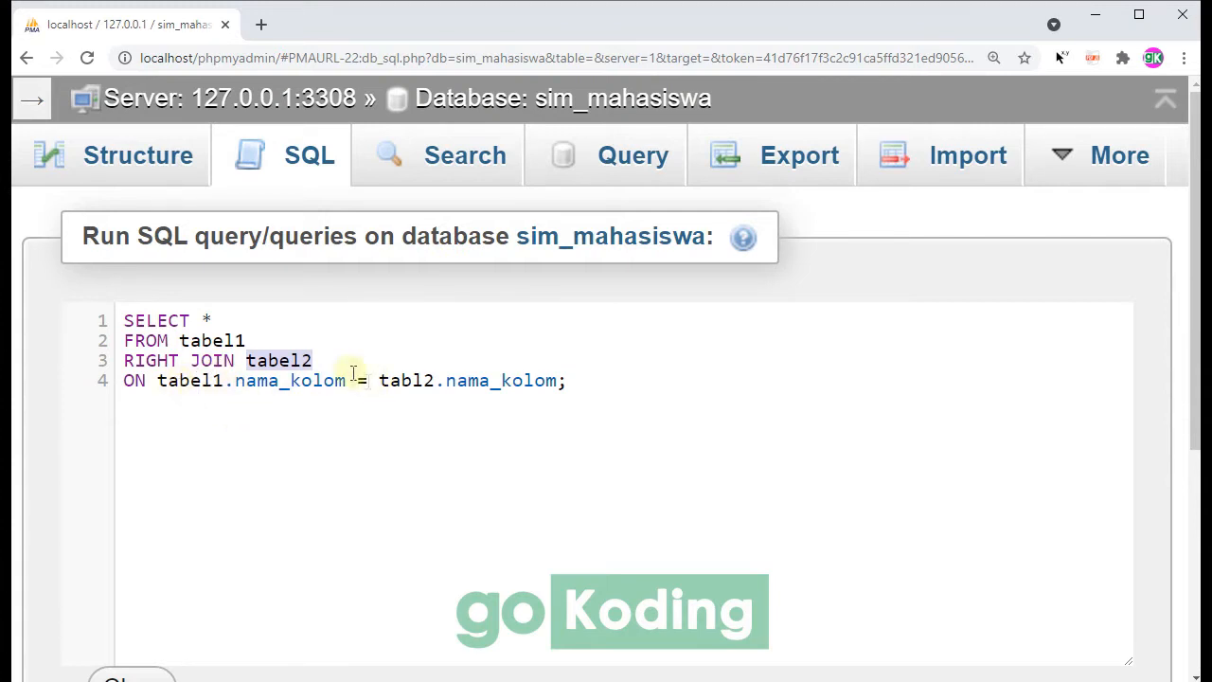
- Replace the placeholder tables in the query with tbl_mahasiswa A in FROM and tbl_nilai B in RIGHT JOIN
click(580, 381)
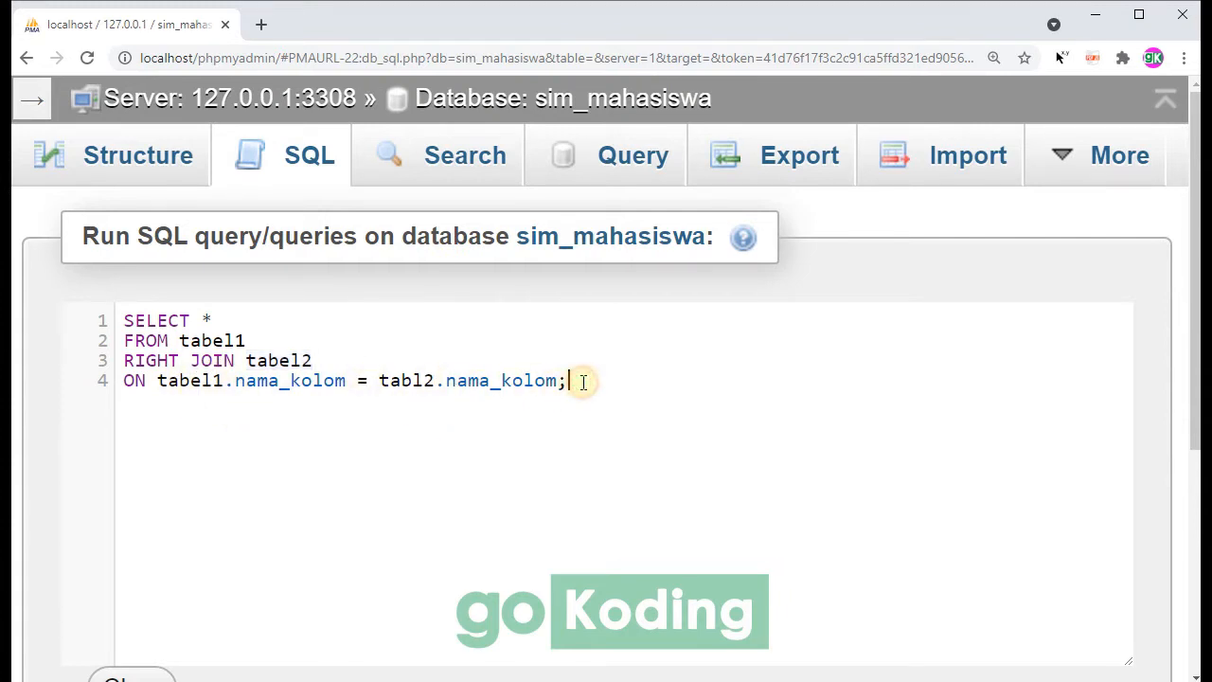
double_click(222, 340)
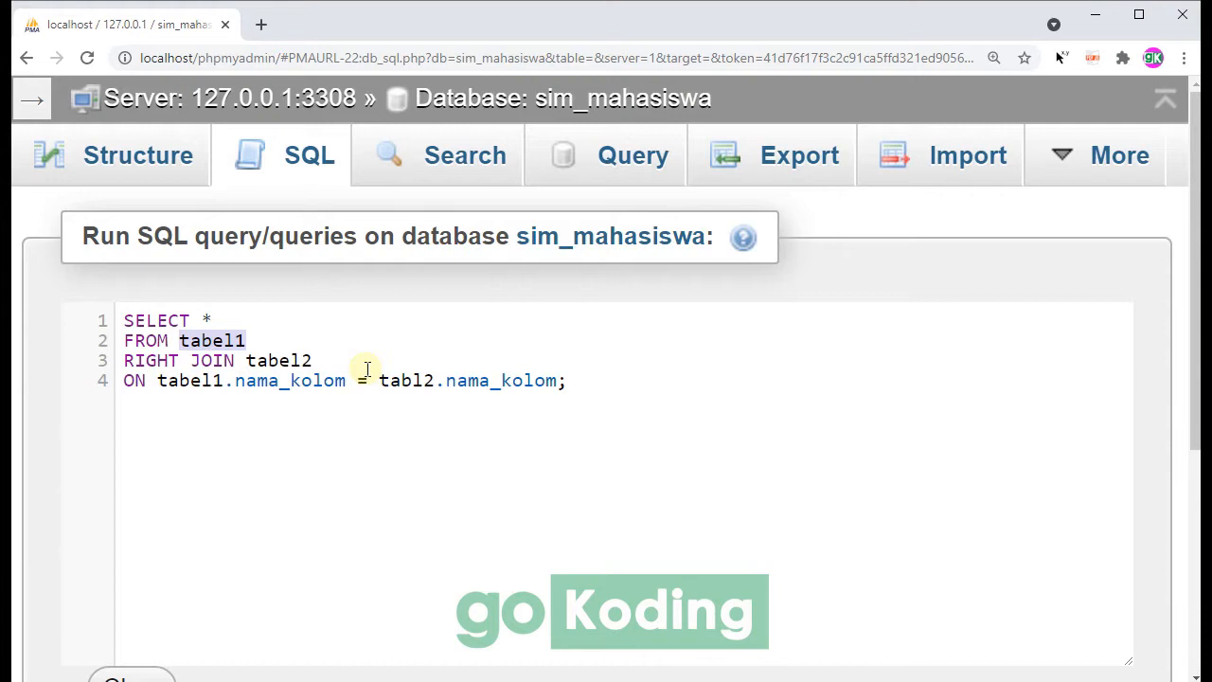
text(tbl)
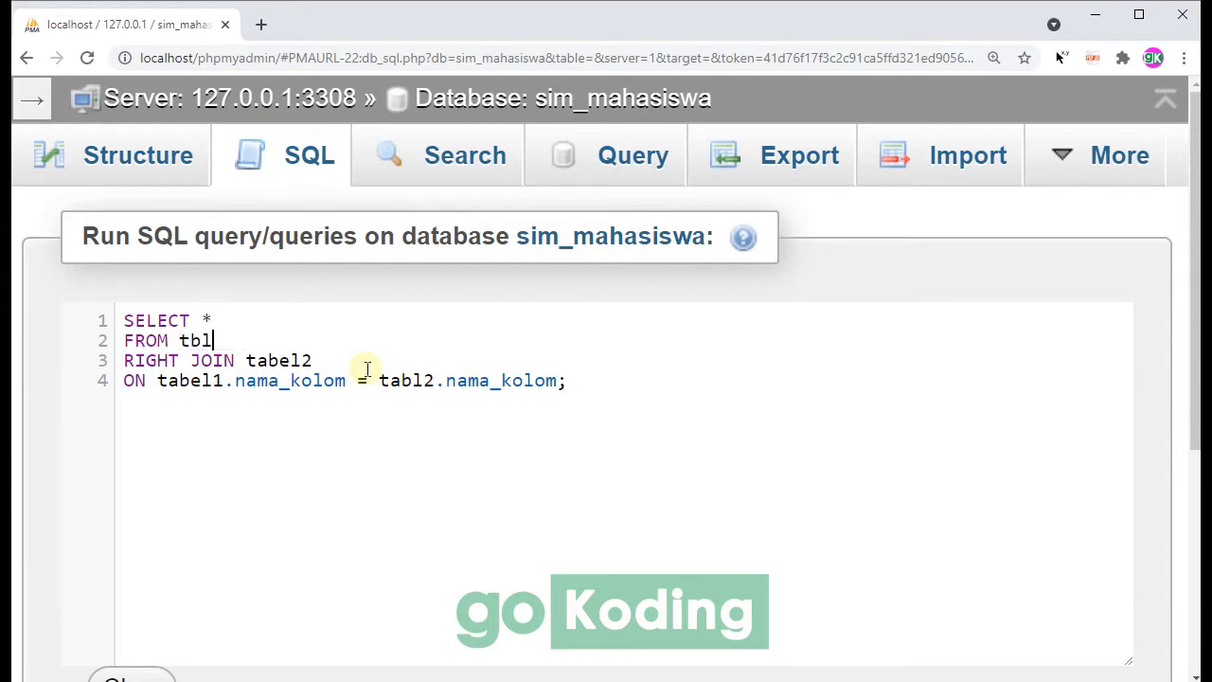
text(_mahasiswa)
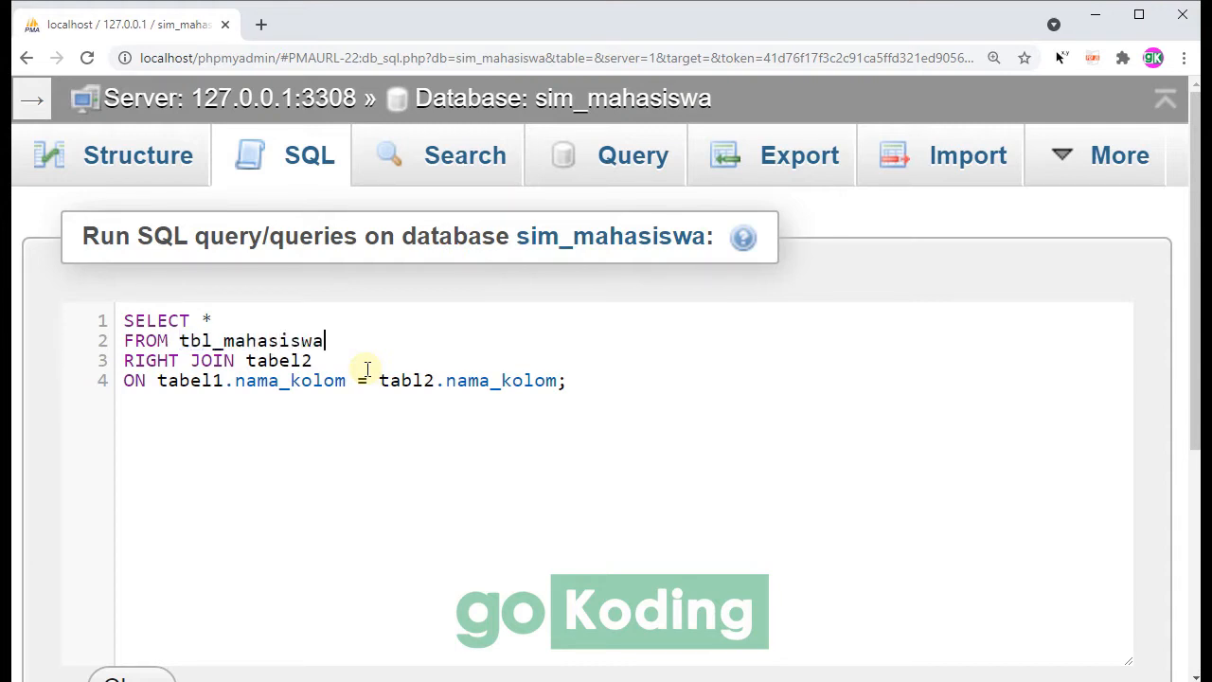
text( A)
double_click(289, 361)
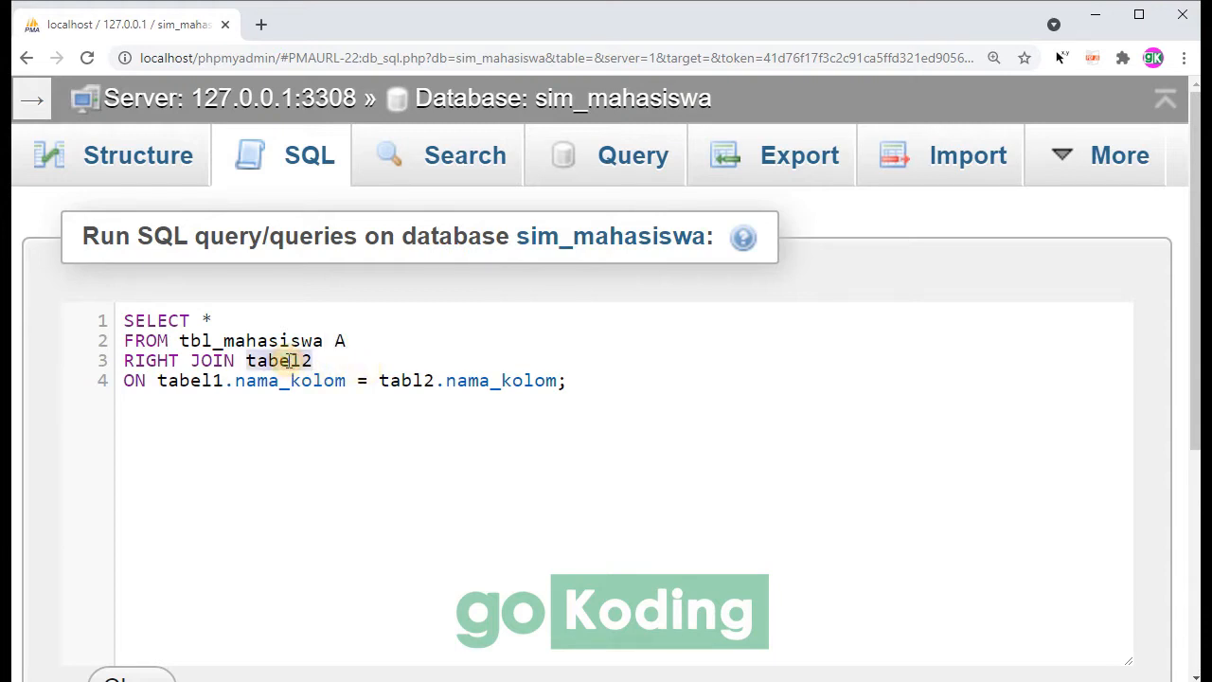
text(tbl_ni)
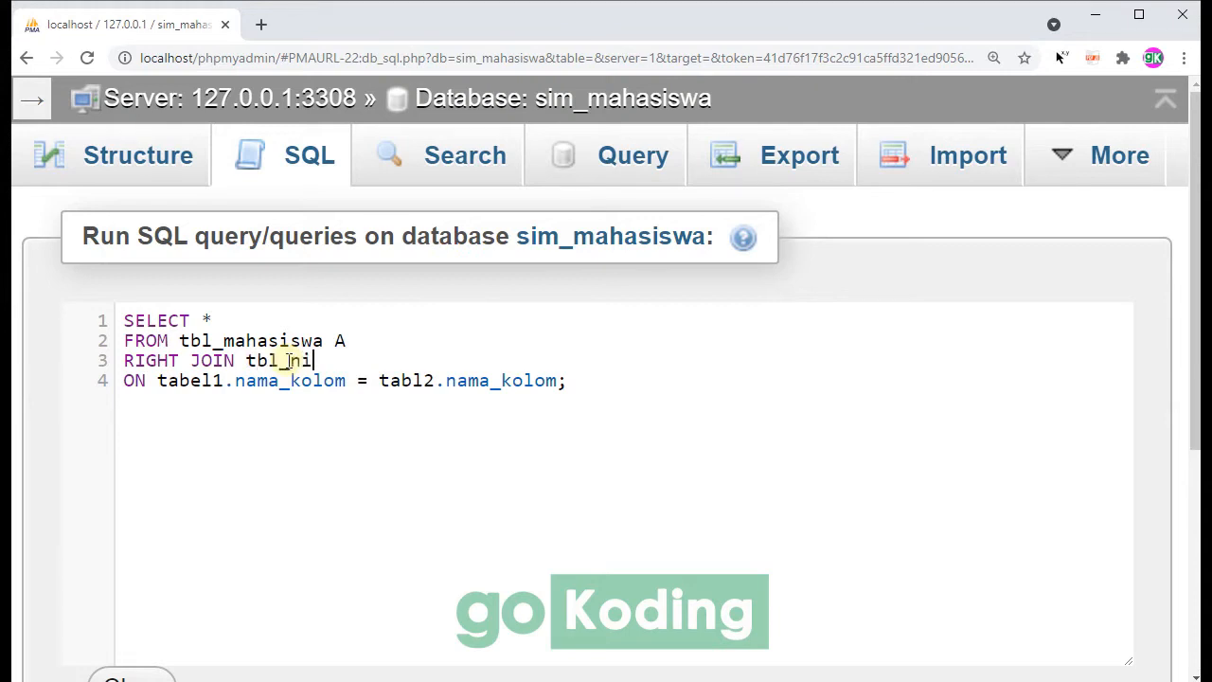
text(lai B)
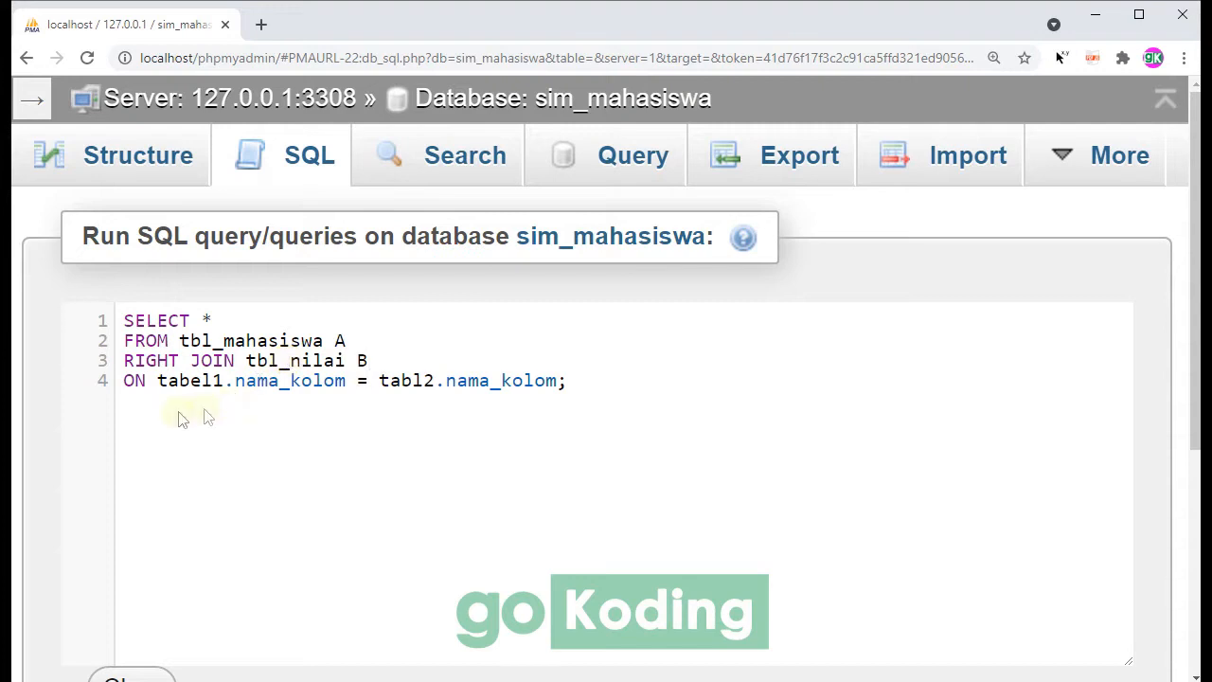
- Change the join condition in the ON line to A.nim = B.nim
double_click(186, 383)
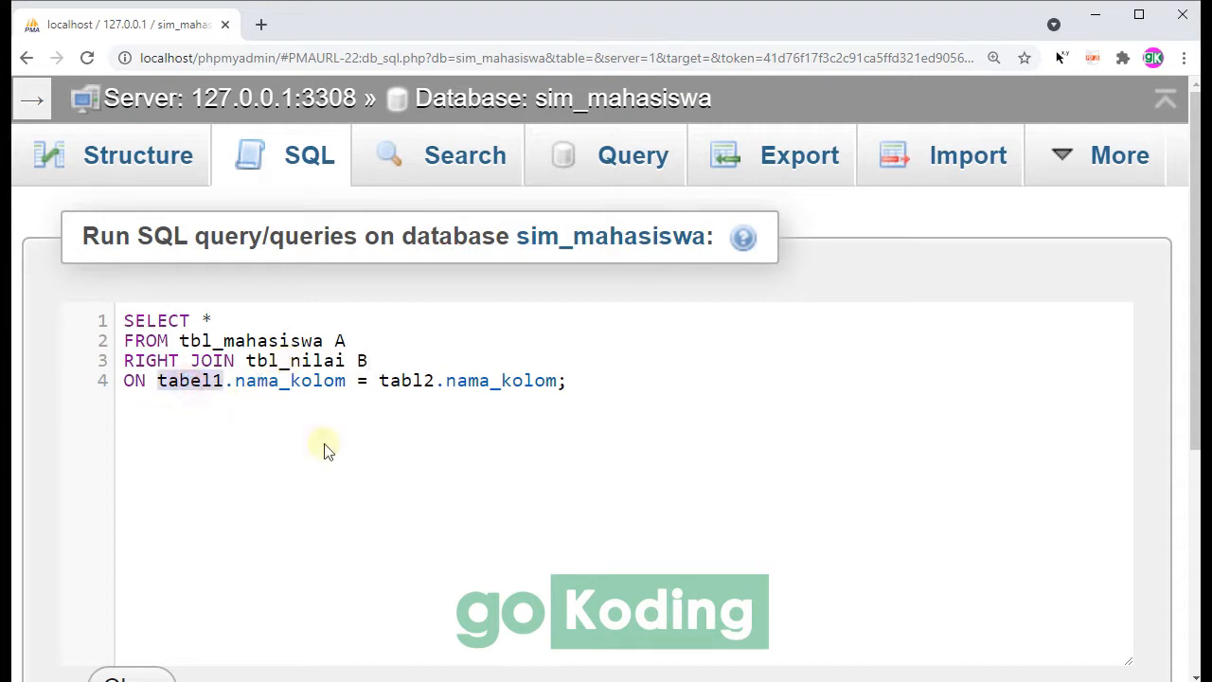
text(A)
double_click(263, 381)
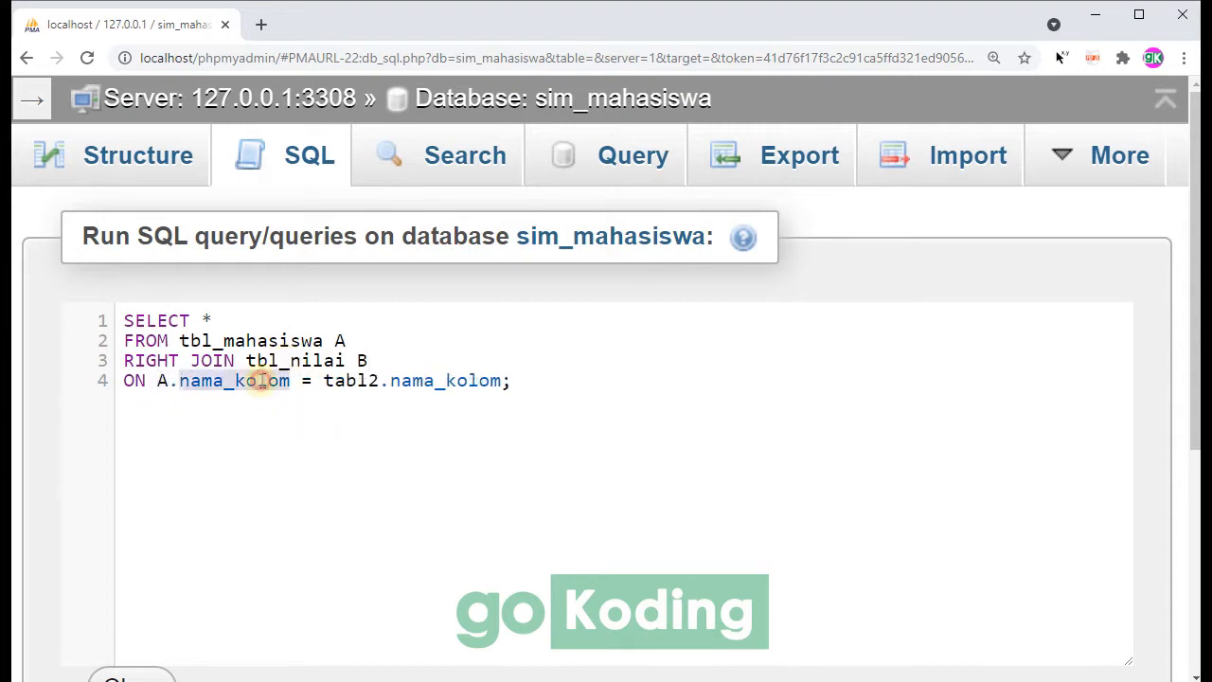
text(nim)
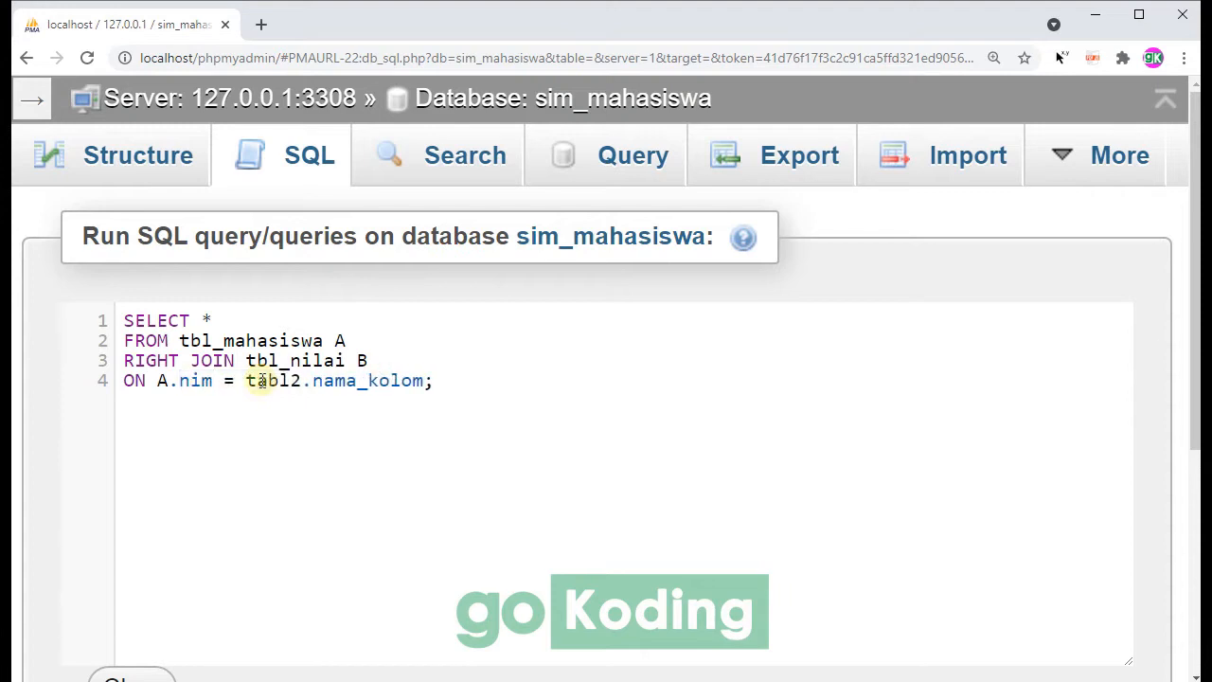
double_click(339, 383)
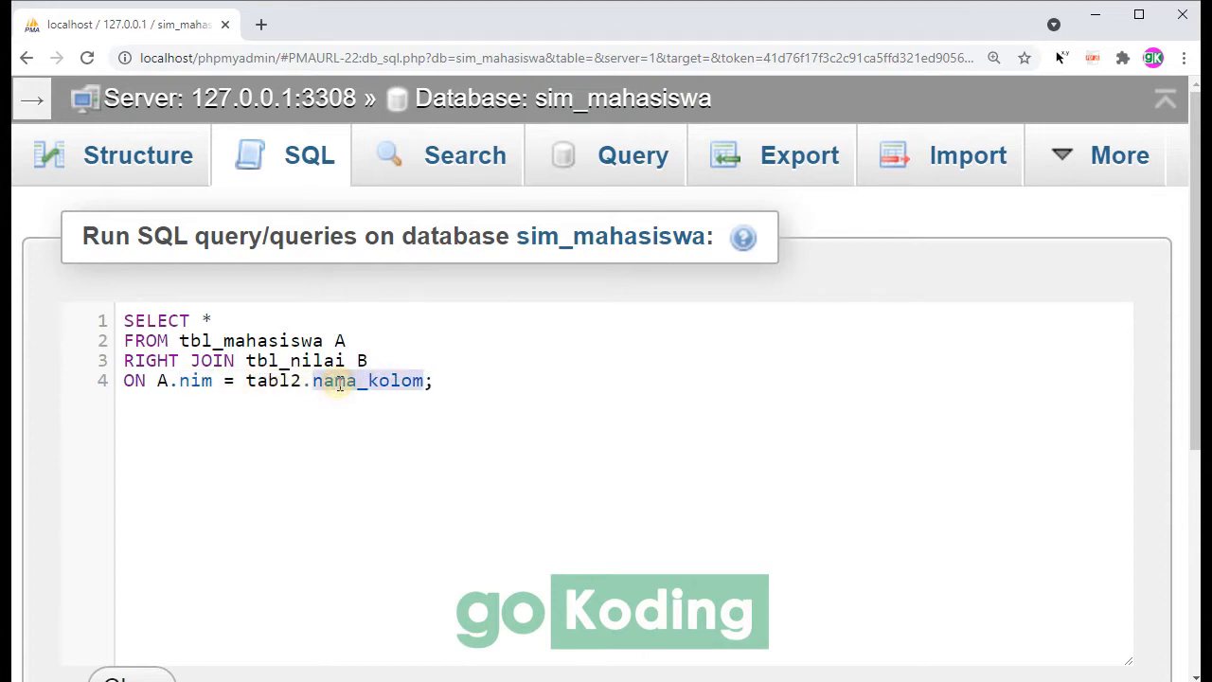
text(nim)
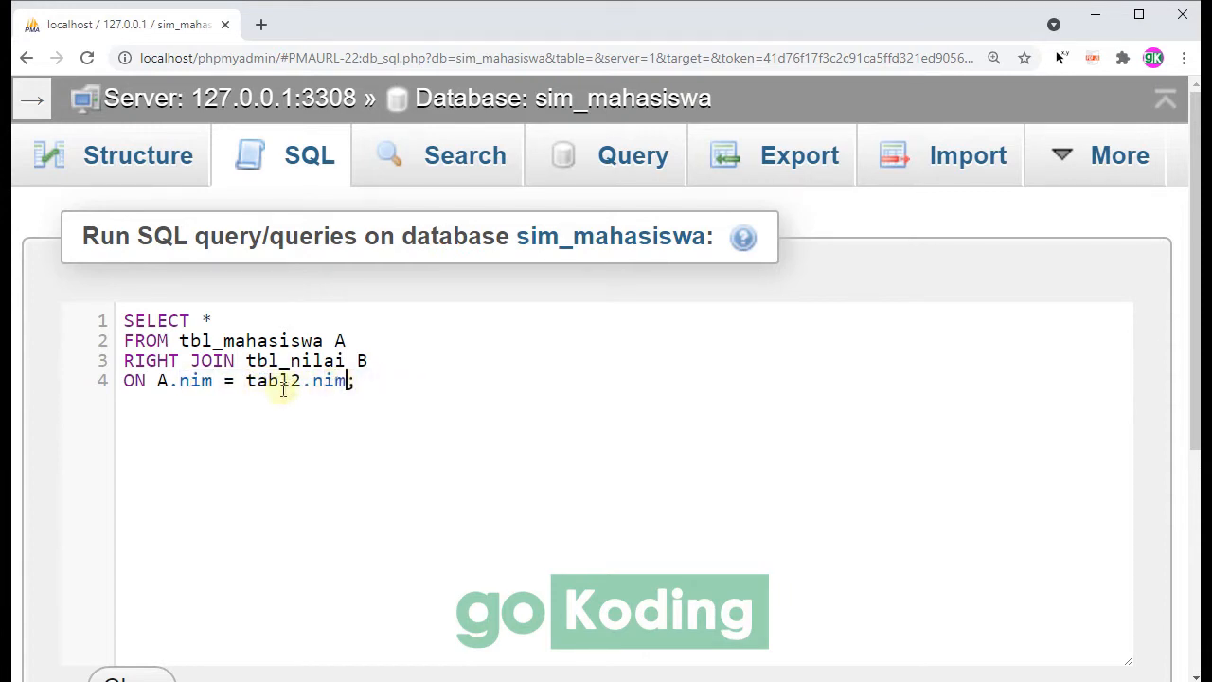
double_click(283, 382)
text(B)
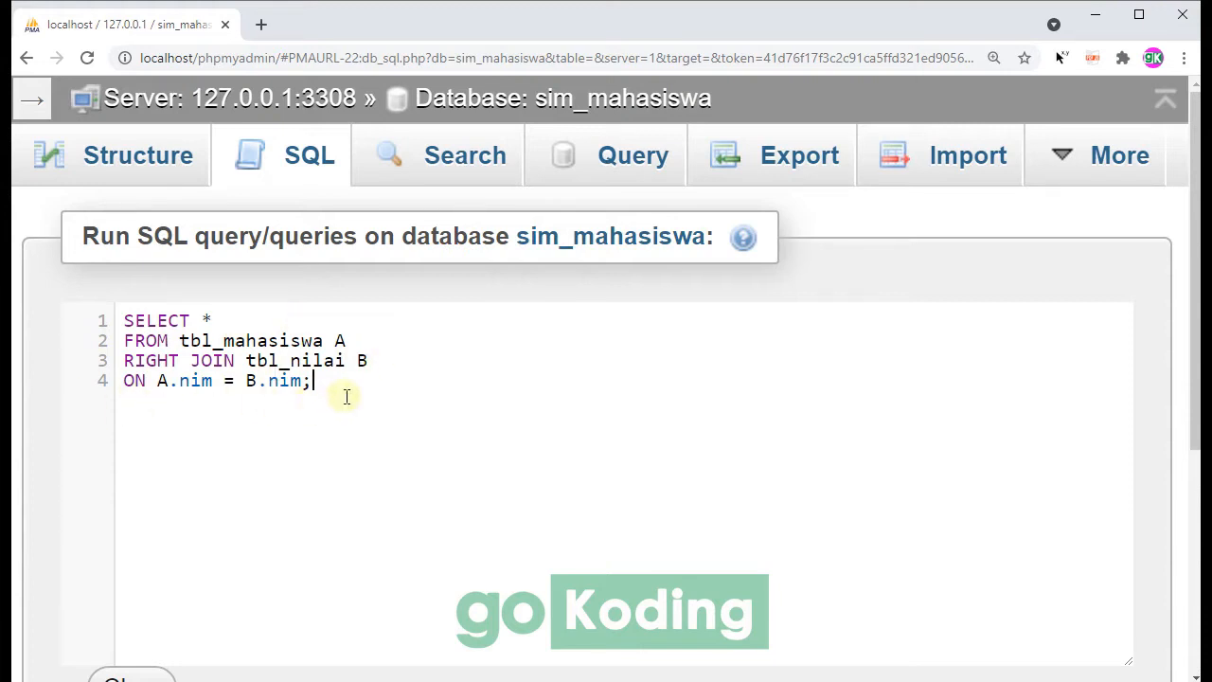
- Run the right join query on tbl_mahasiswa and tbl_nilai and view its result rows
key(ctrl+minus)
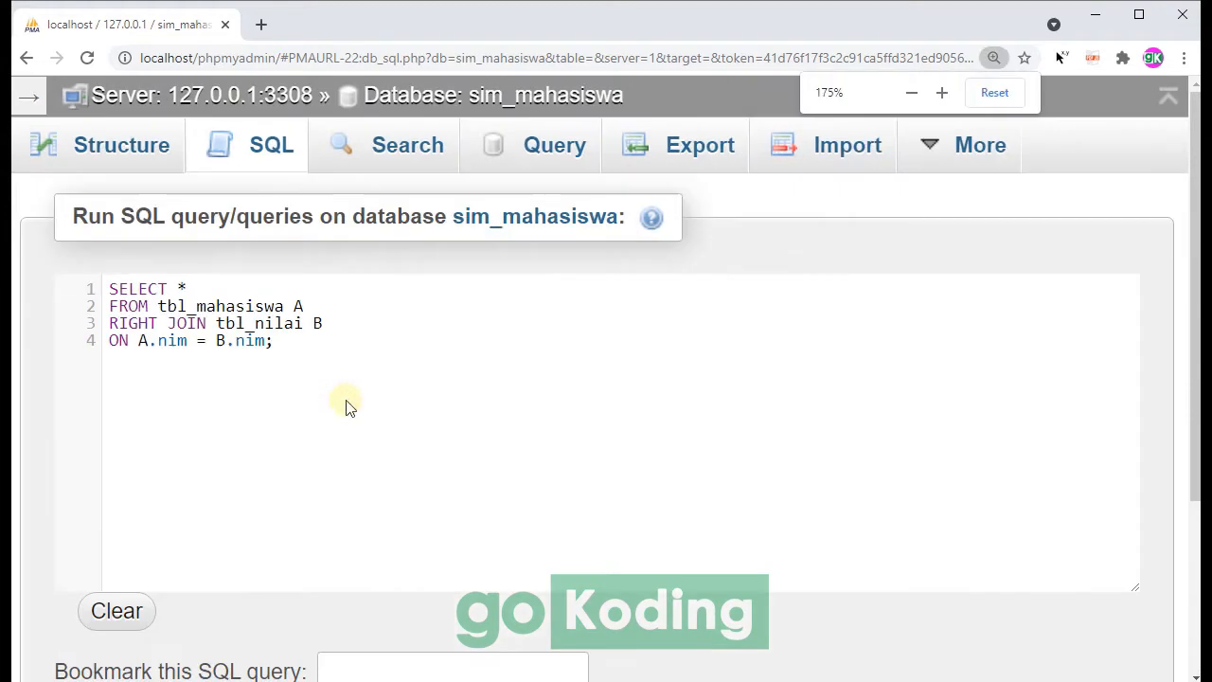
key(ctrl+minus)
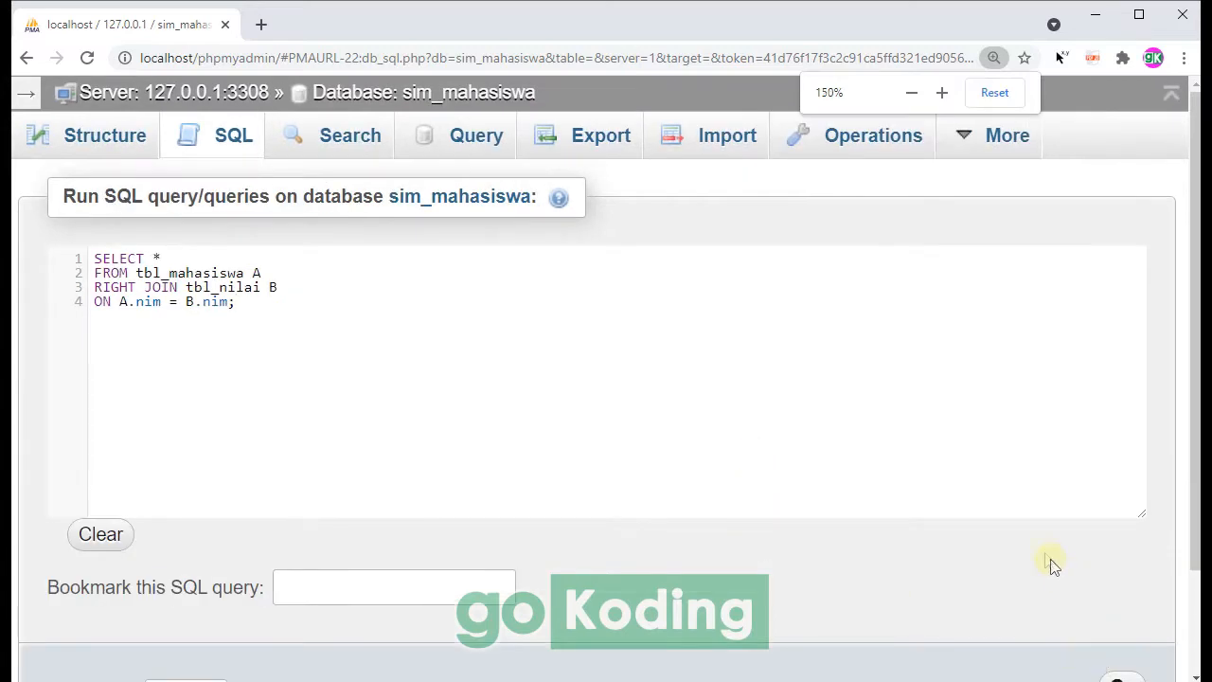
key(ctrl+minus)
click(1132, 587)
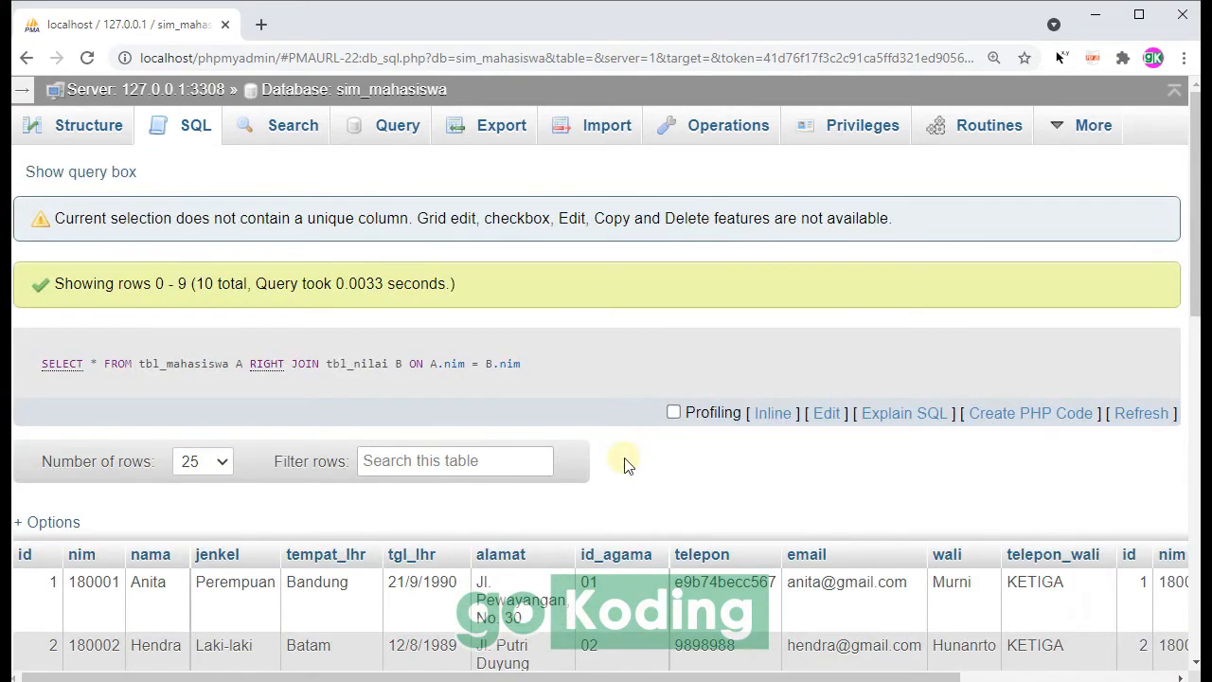
key(ctrl+minus)
key(ctrl+minus)
scroll(625, 464, down, 3)
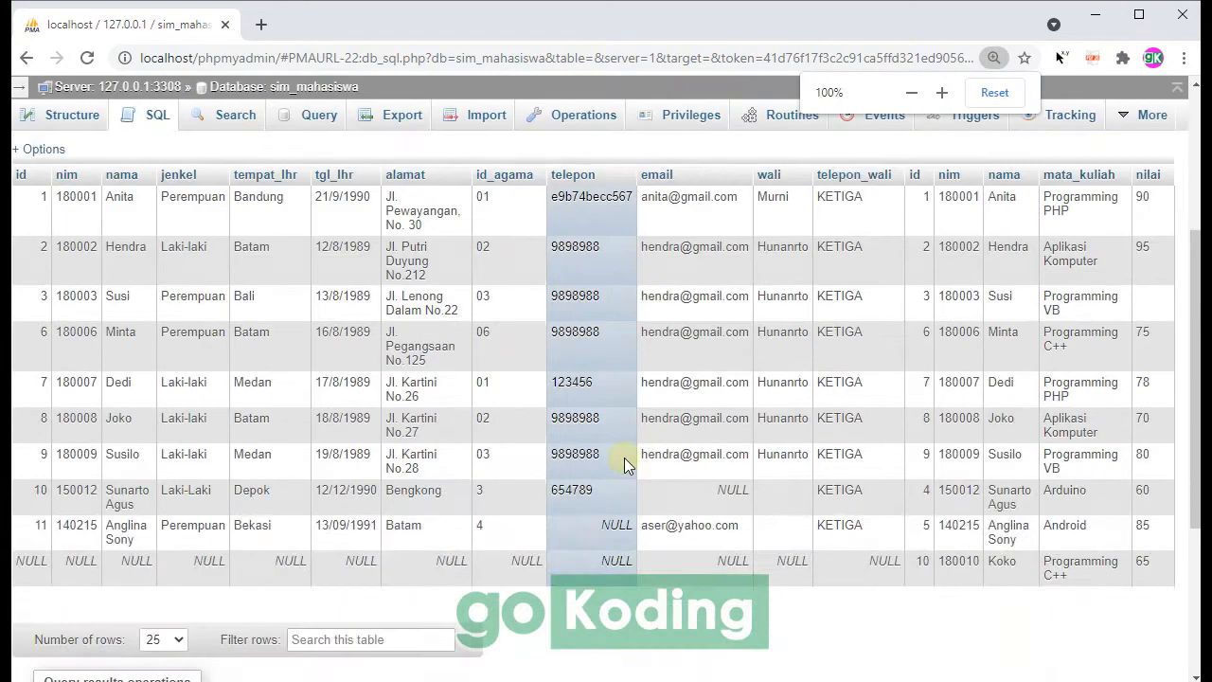
- Open the executed right join query for inline editing above the results
scroll(625, 464, up, 1)
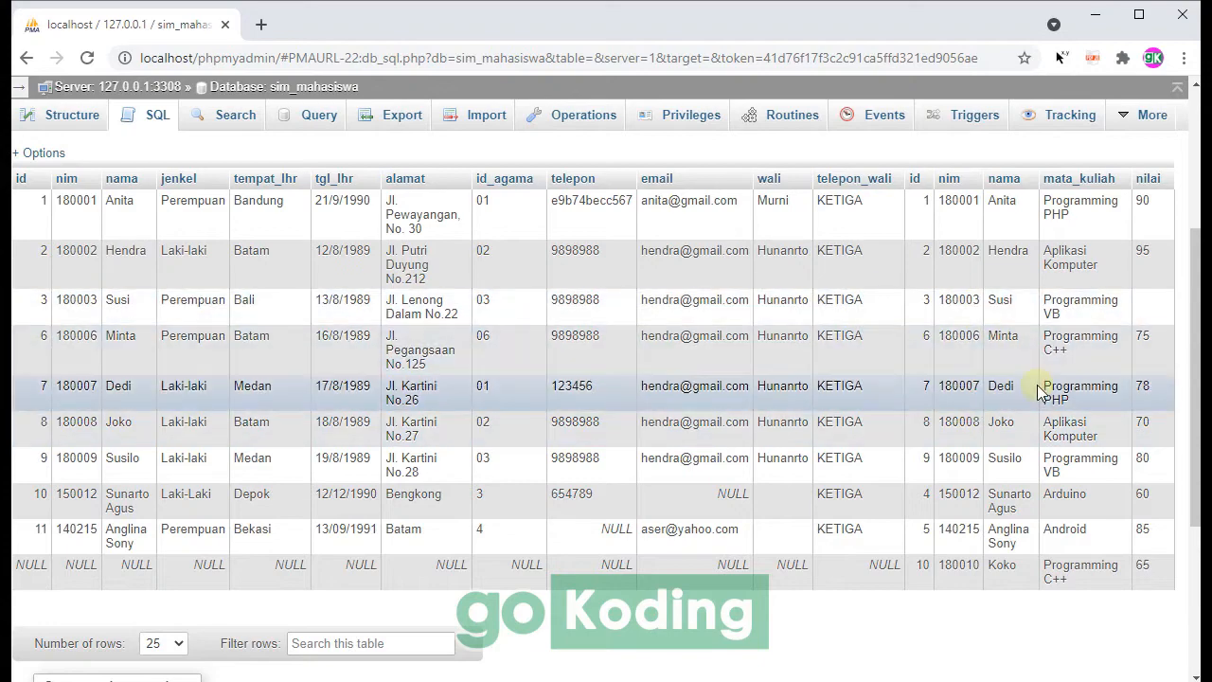
scroll(1042, 393, up, 1)
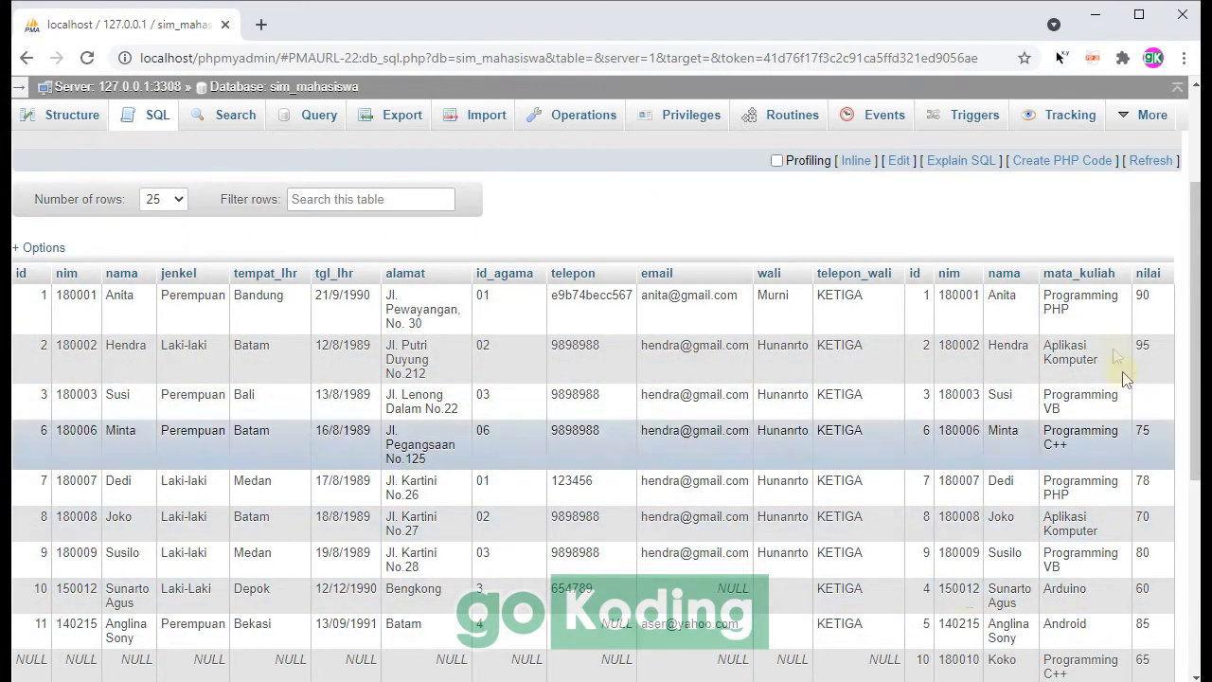
scroll(1046, 327, up, 2)
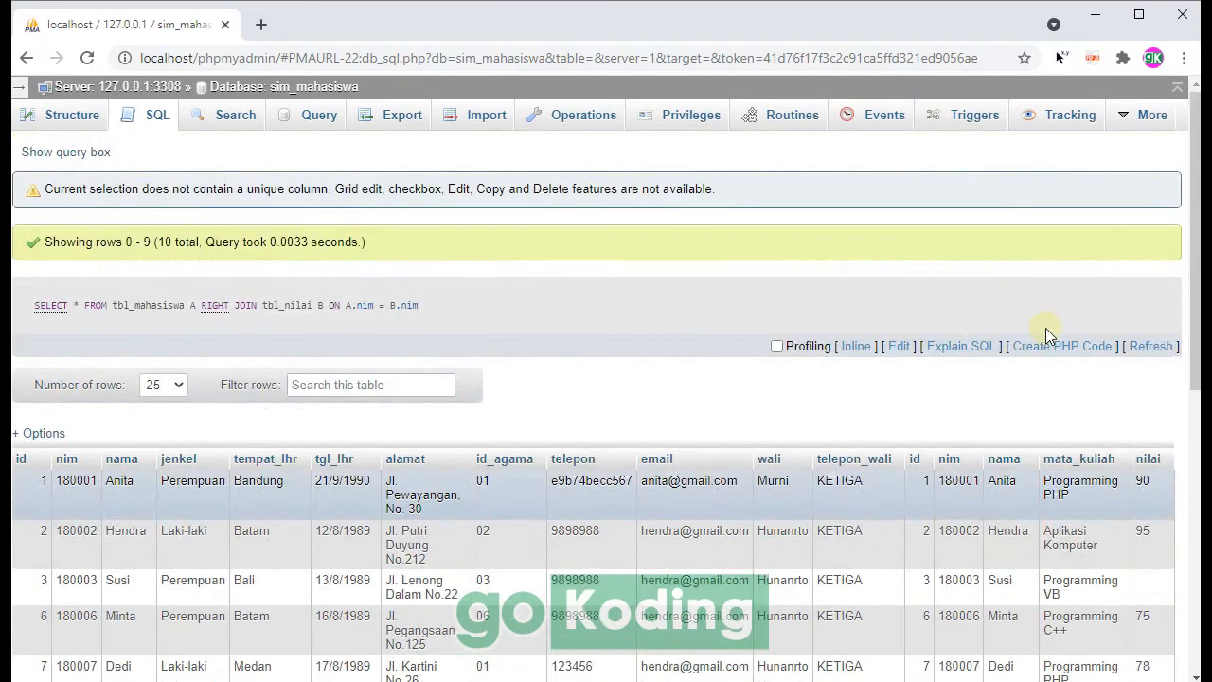
click(857, 347)
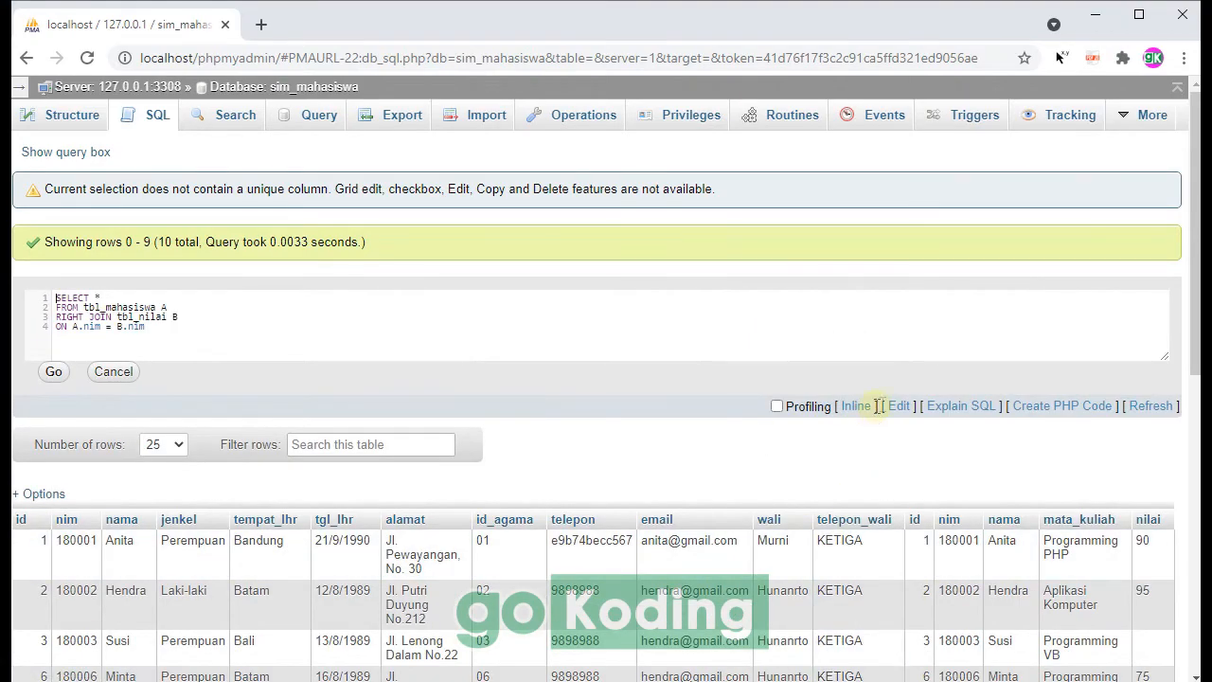
- Examine the joined rows, comparing the tbl_mahasiswa columns with the matching tbl_nilai columns
scroll(1071, 407, down, 1)
scroll(1070, 407, down, 3)
scroll(1070, 406, up, 2)
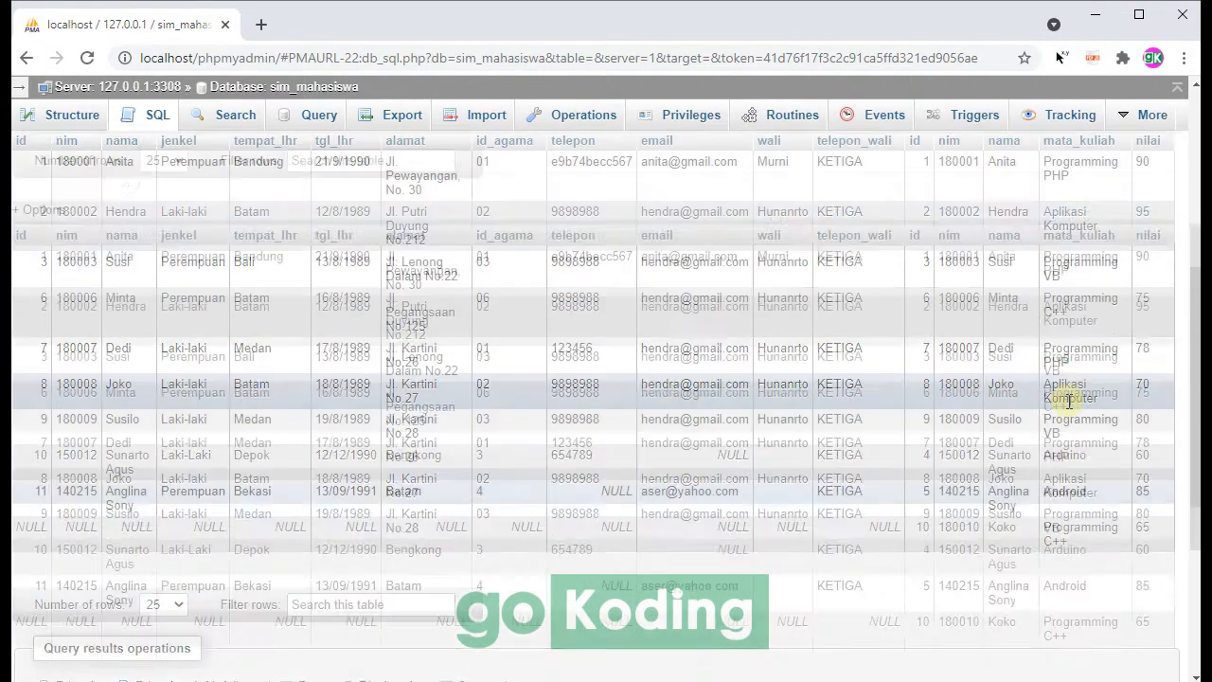
scroll(1042, 402, down, 1)
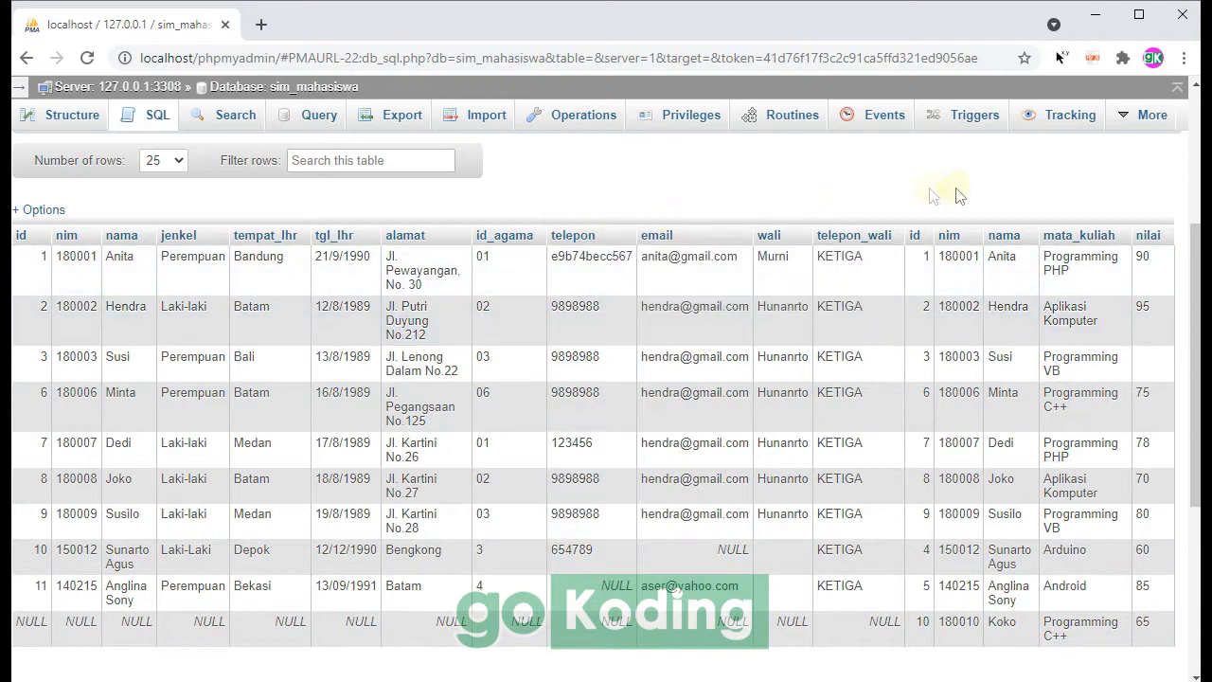
click(975, 356)
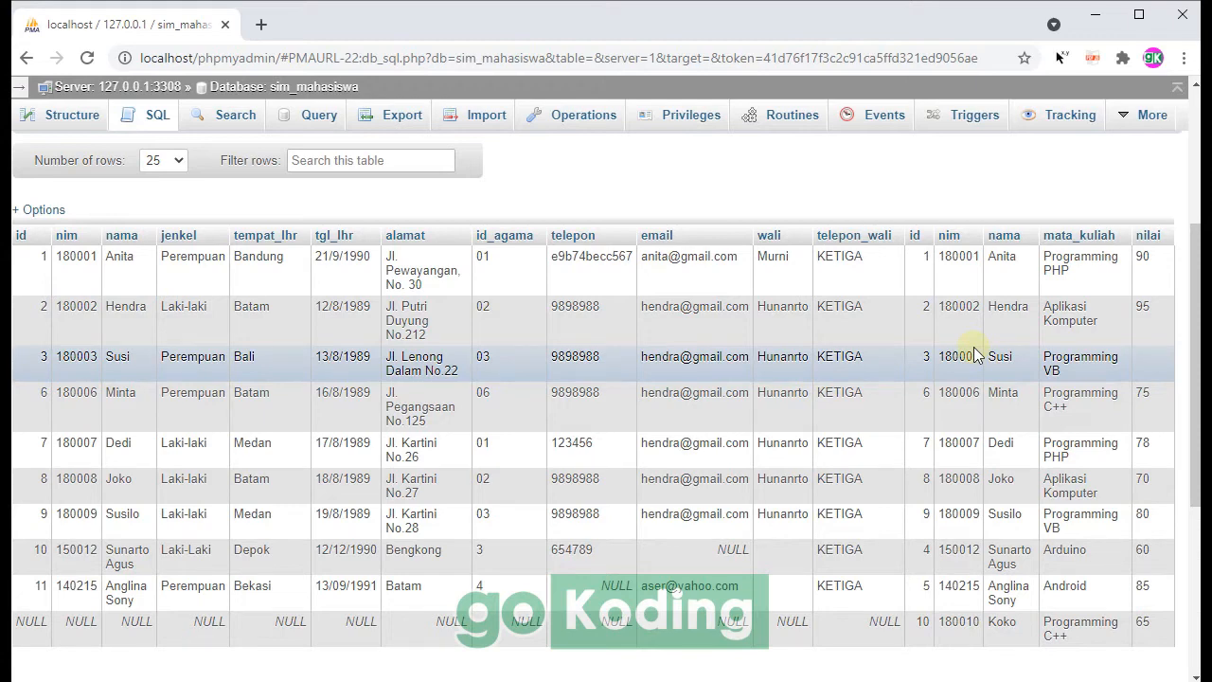
scroll(975, 355, up, 3)
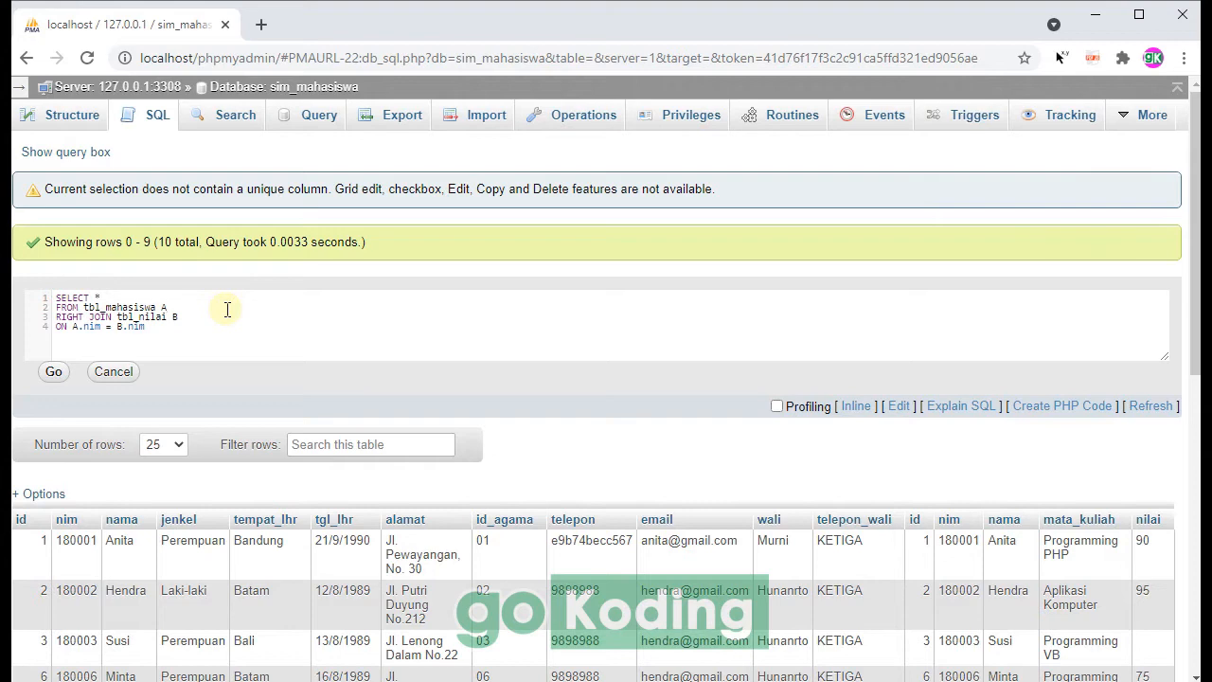
- Insert two opening parentheses before tbl_mahasiswa in the FROM line of the inline query
key(ctrl+plus)
key(ctrl+plus)
key(ctrl+plus)
key(ctrl+plus)
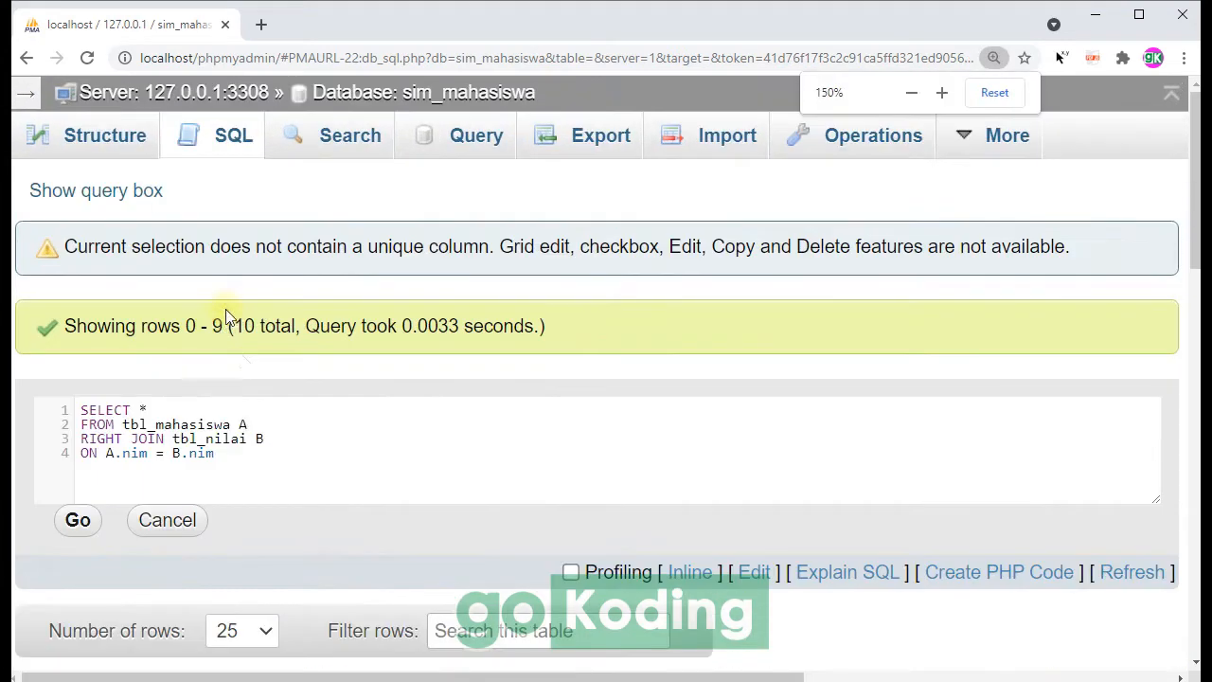
scroll(379, 478, down, 1)
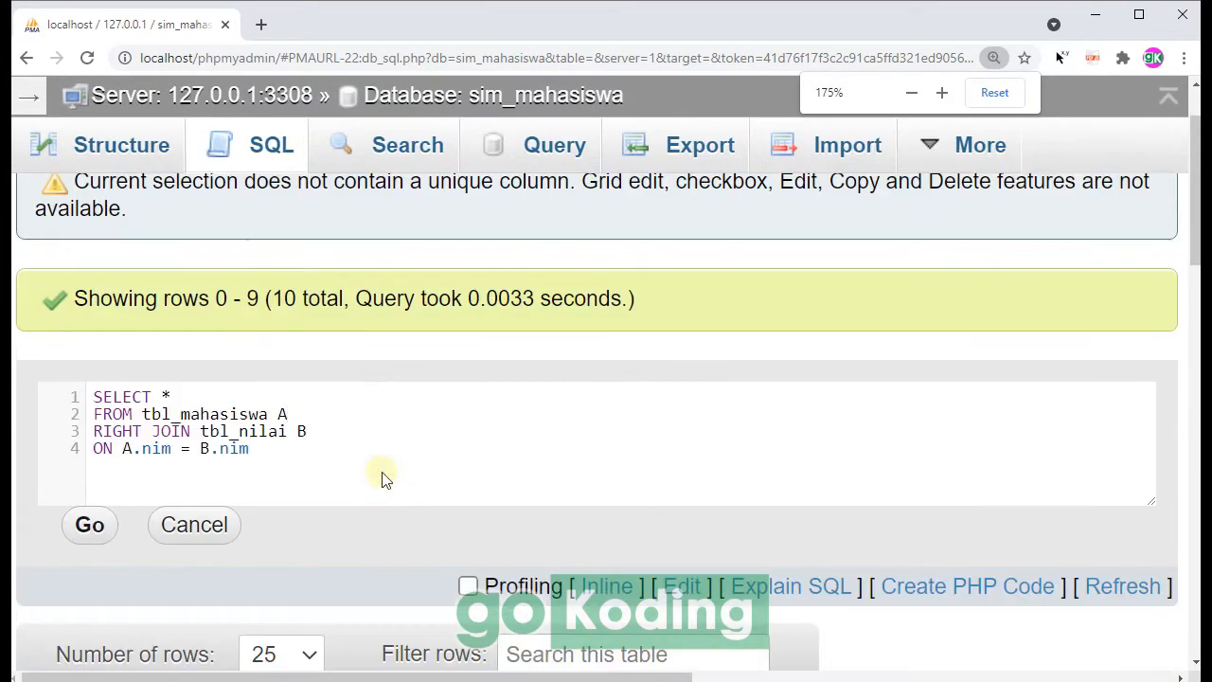
click(352, 434)
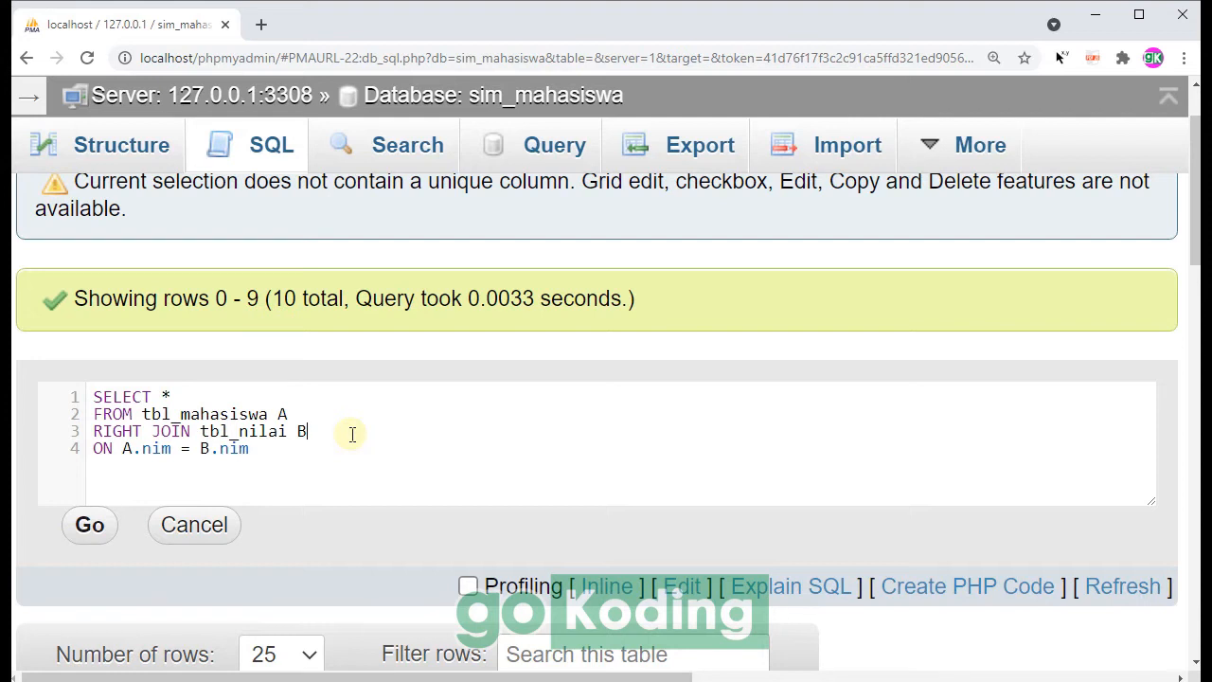
click(142, 414)
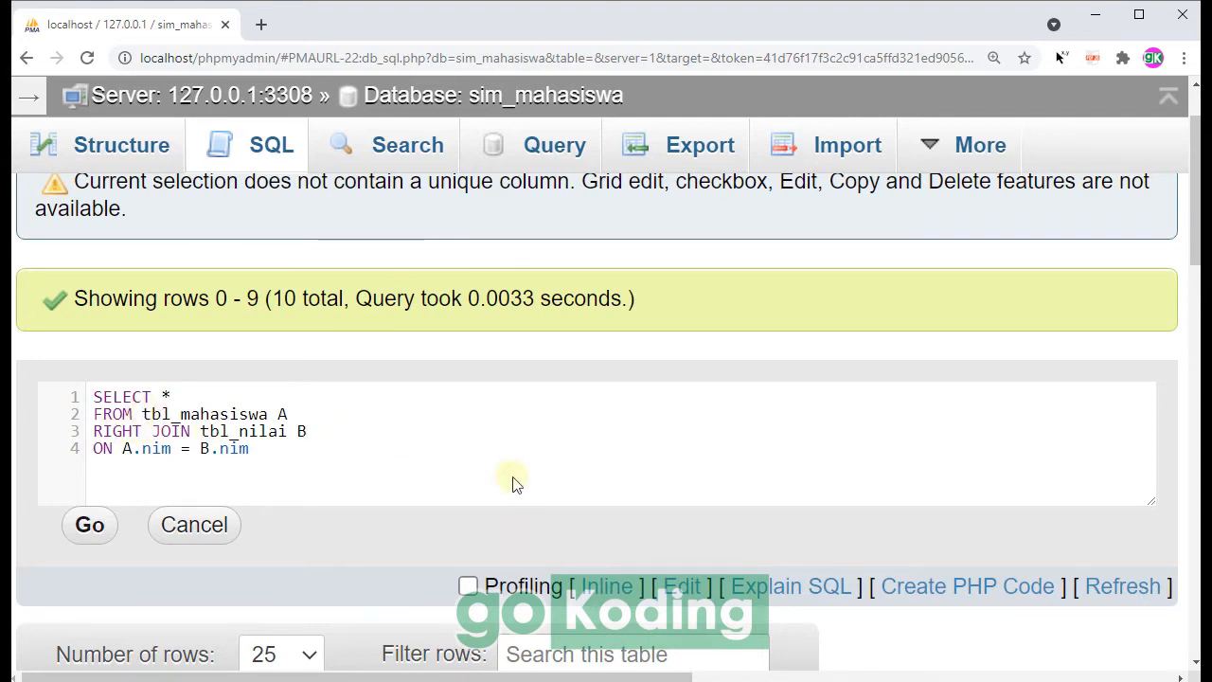
text((()
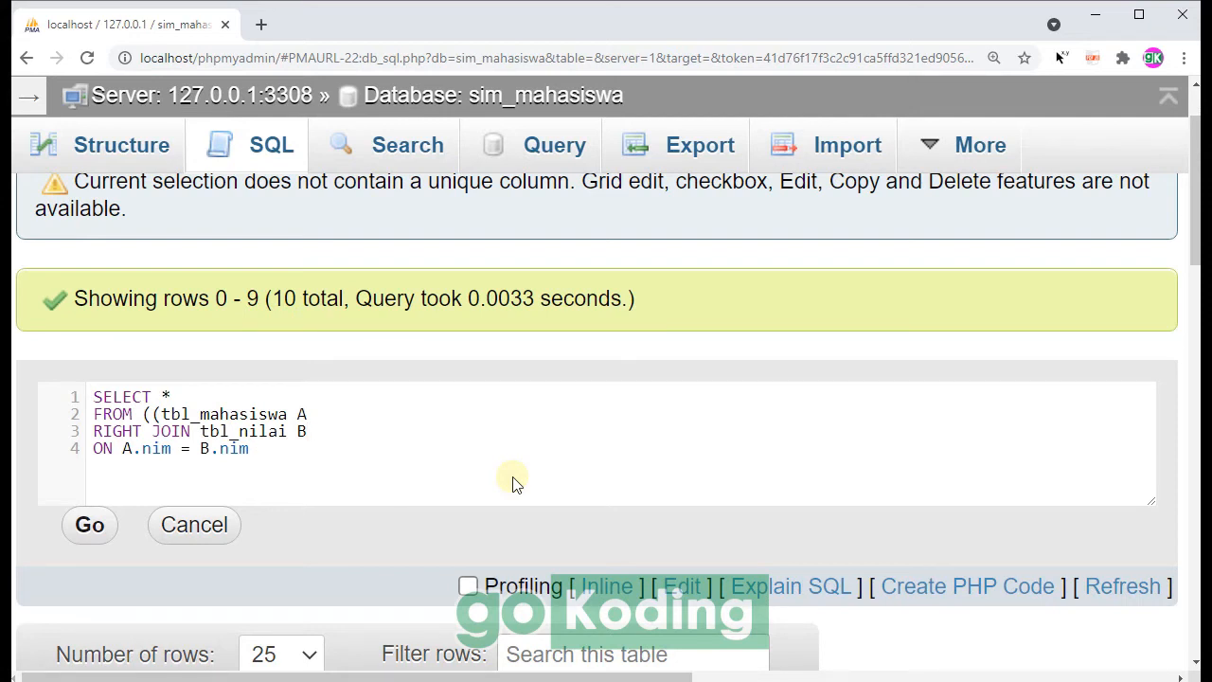
- Indent the RIGHT JOIN tbl_nilai line and the ON line by one level
key(shift+Up)
key(shift+Up)
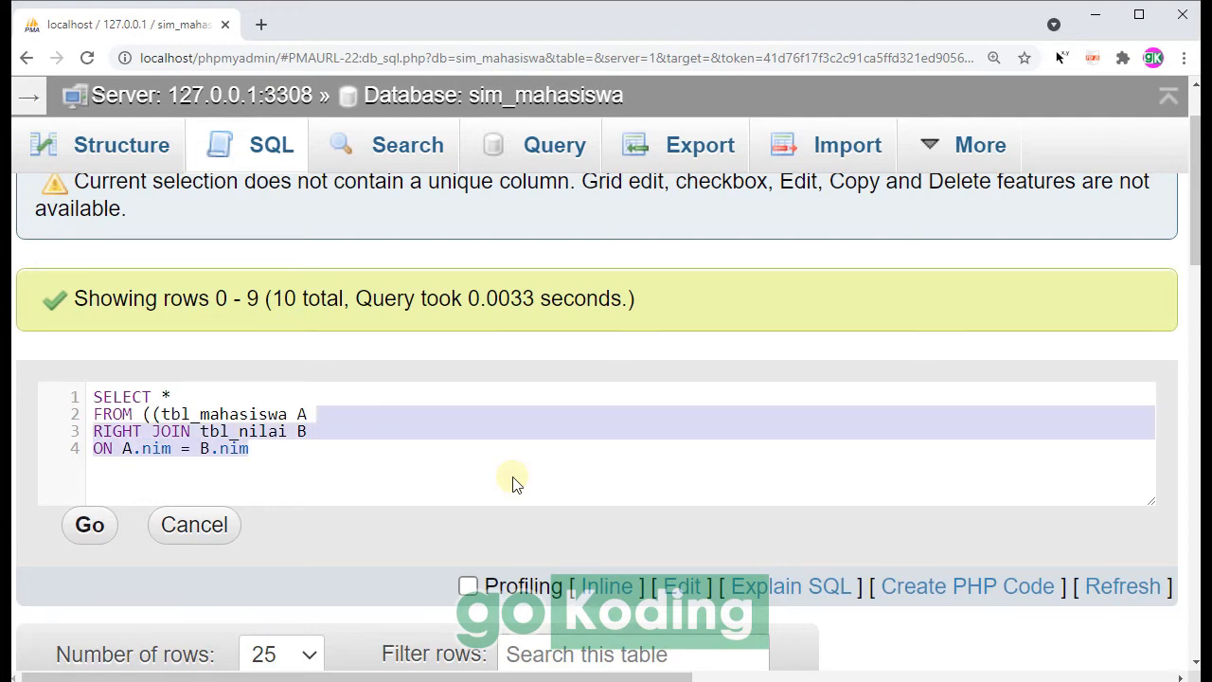
click(94, 432)
key(Tab)
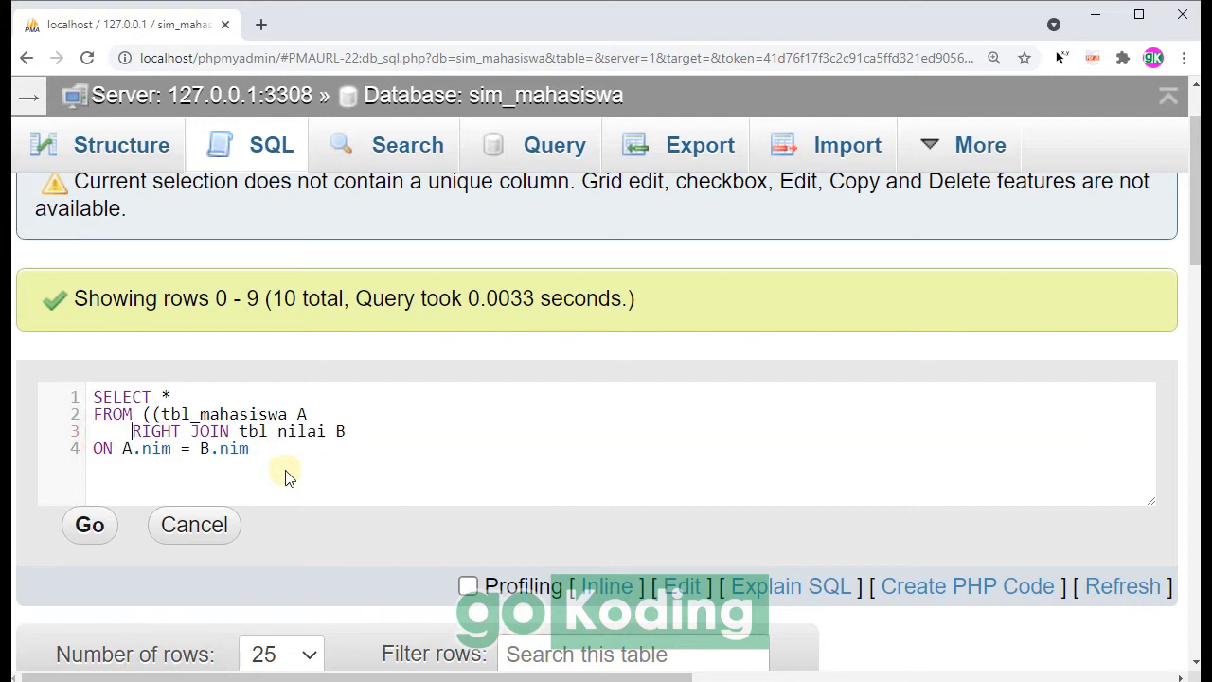
click(93, 449)
key(Tab)
- Close the first join condition with a parenthesis and add RIGHT JOIN tbl_akademik C on a new line
click(299, 449)
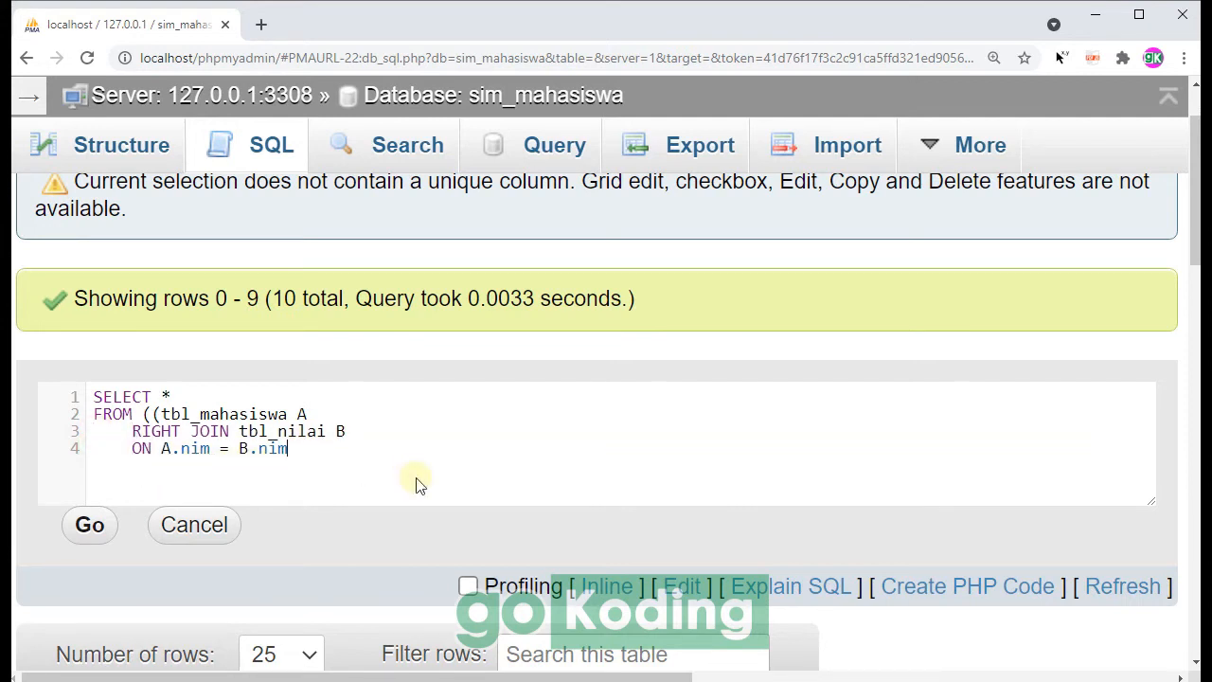
text())
text(RIGHT)
text( JOIN )
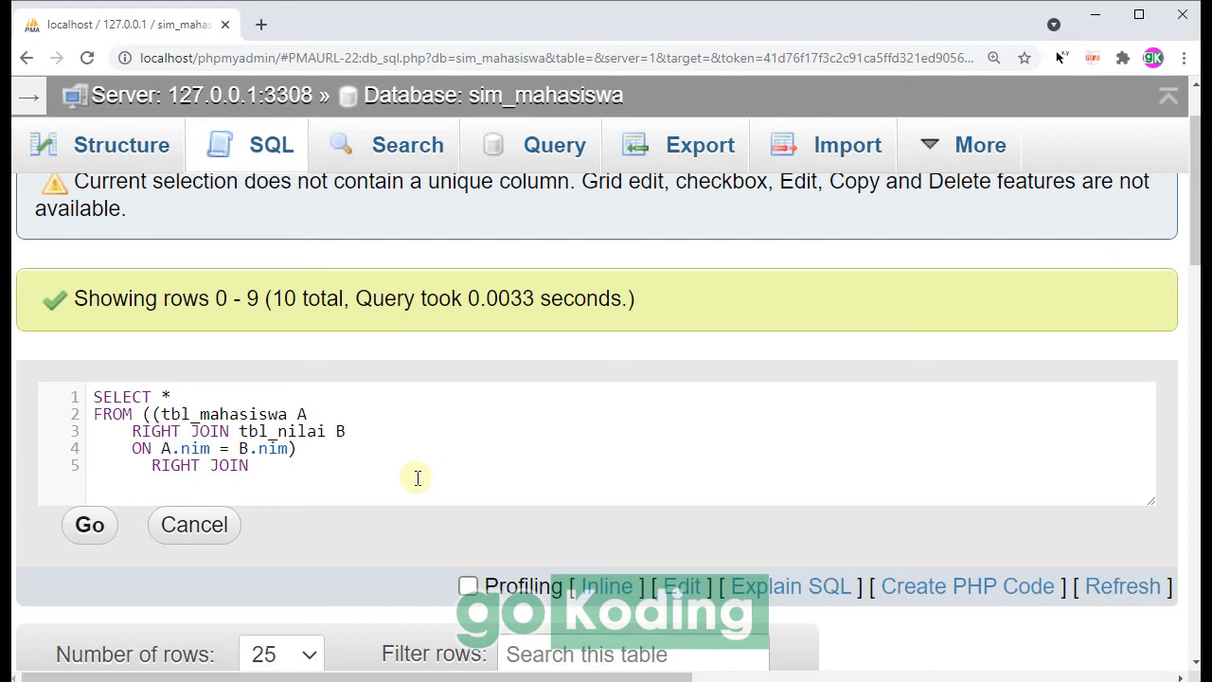
text(tbl_akademik C)
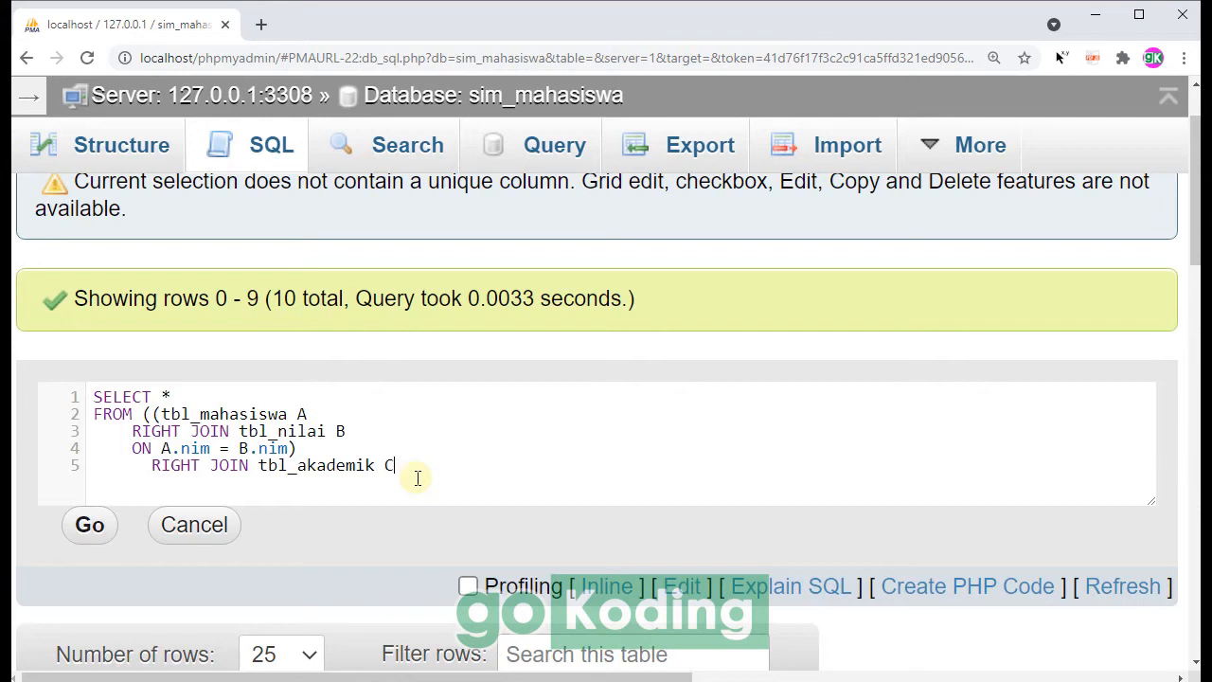
- Add the second join condition ON A.nim = C.nim with a closing parenthesis on a new line below RIGHT JOIN tbl_akademik C
key(Return)
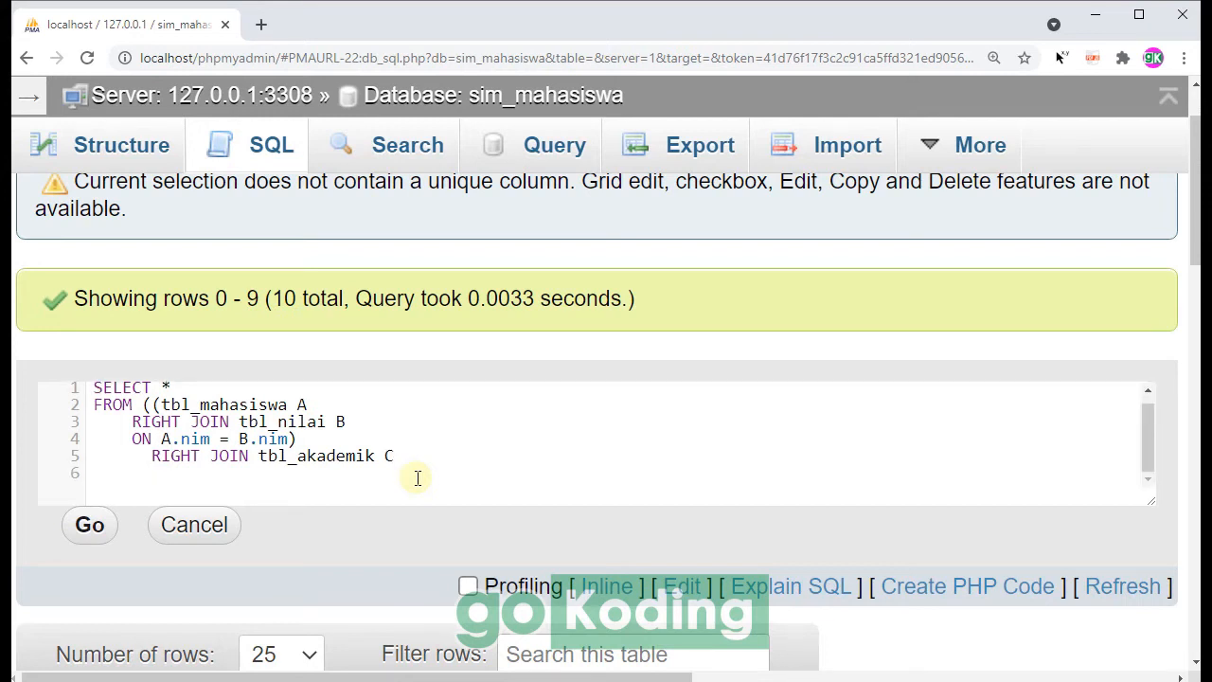
text(ON a)
key(BackSpace)
key(BackSpace)
text(A.nim = C.nim))
key(ctrl+minus)
key(ctrl+minus)
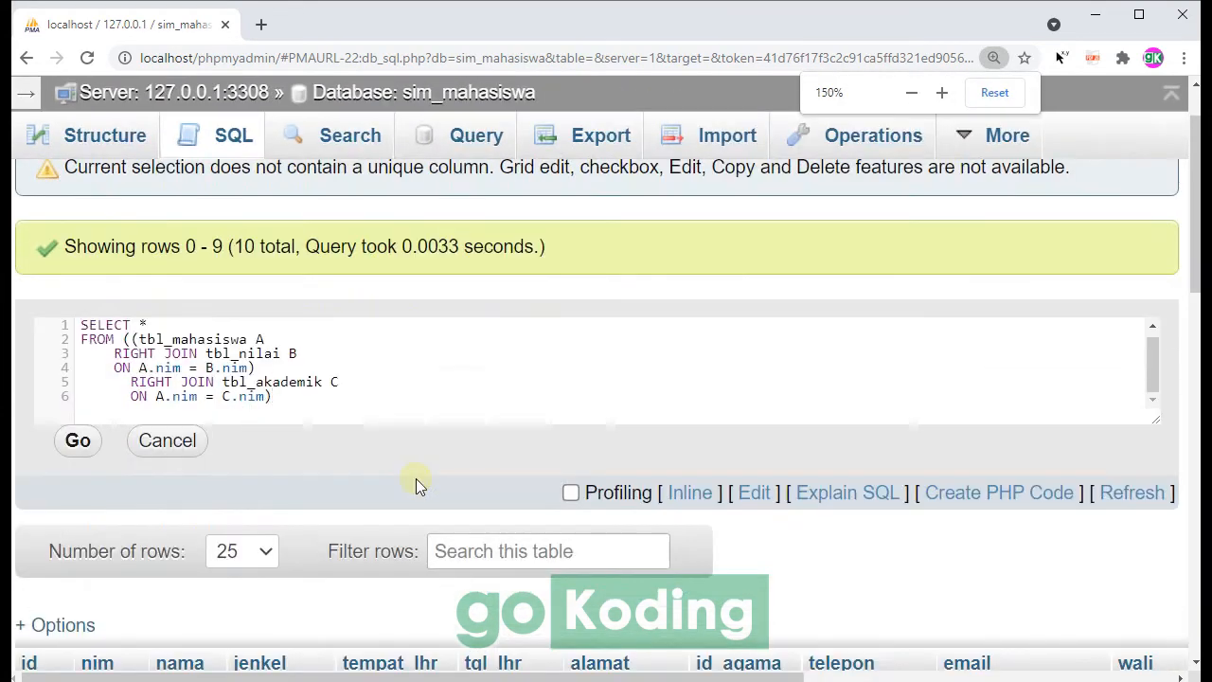
- Check the three table names in the RIGHT JOIN query and run it to view the joined rows
click(450, 376)
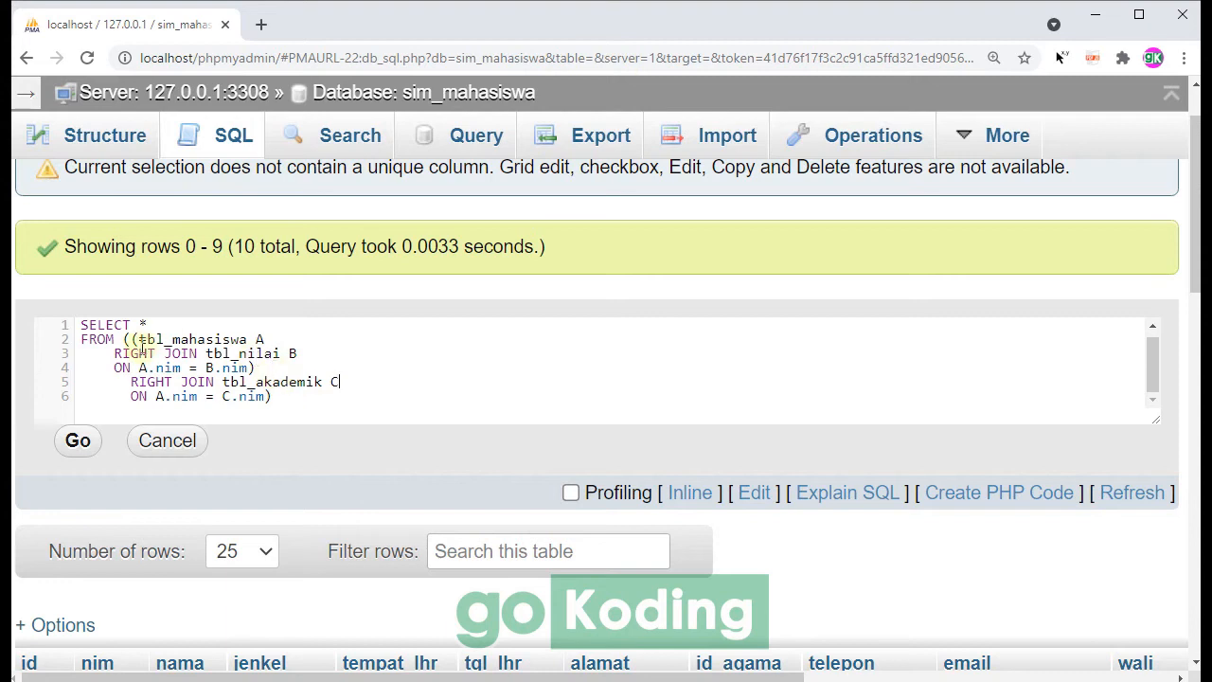
click(306, 395)
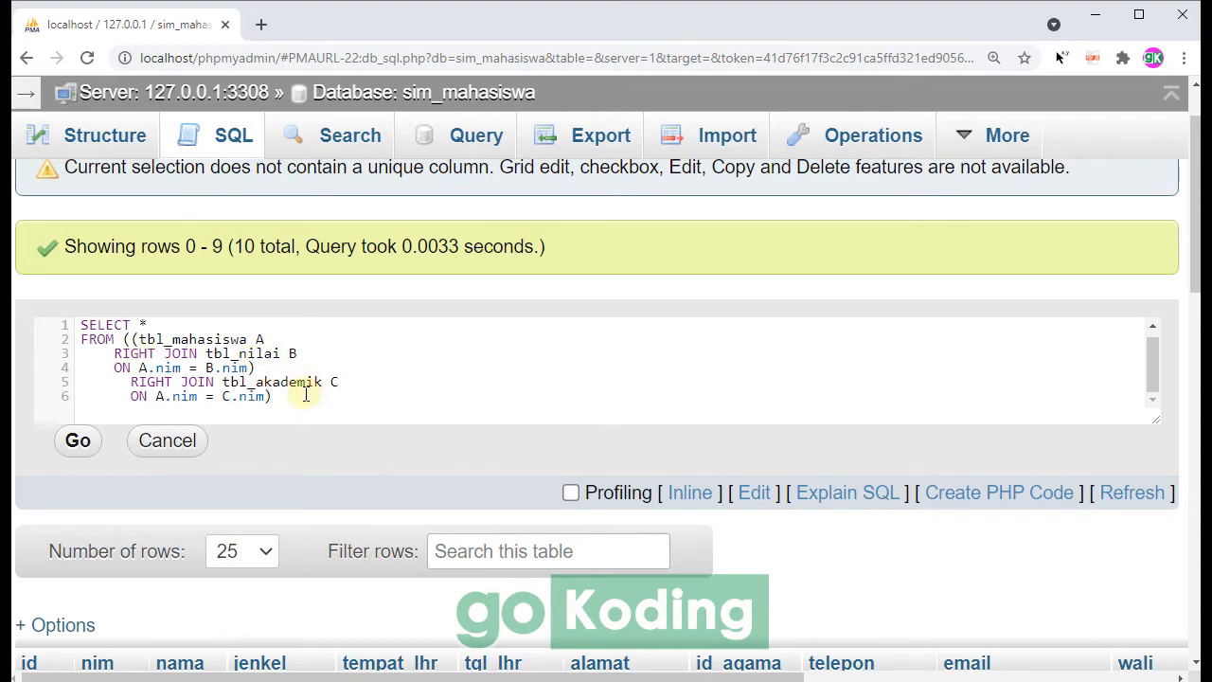
double_click(206, 338)
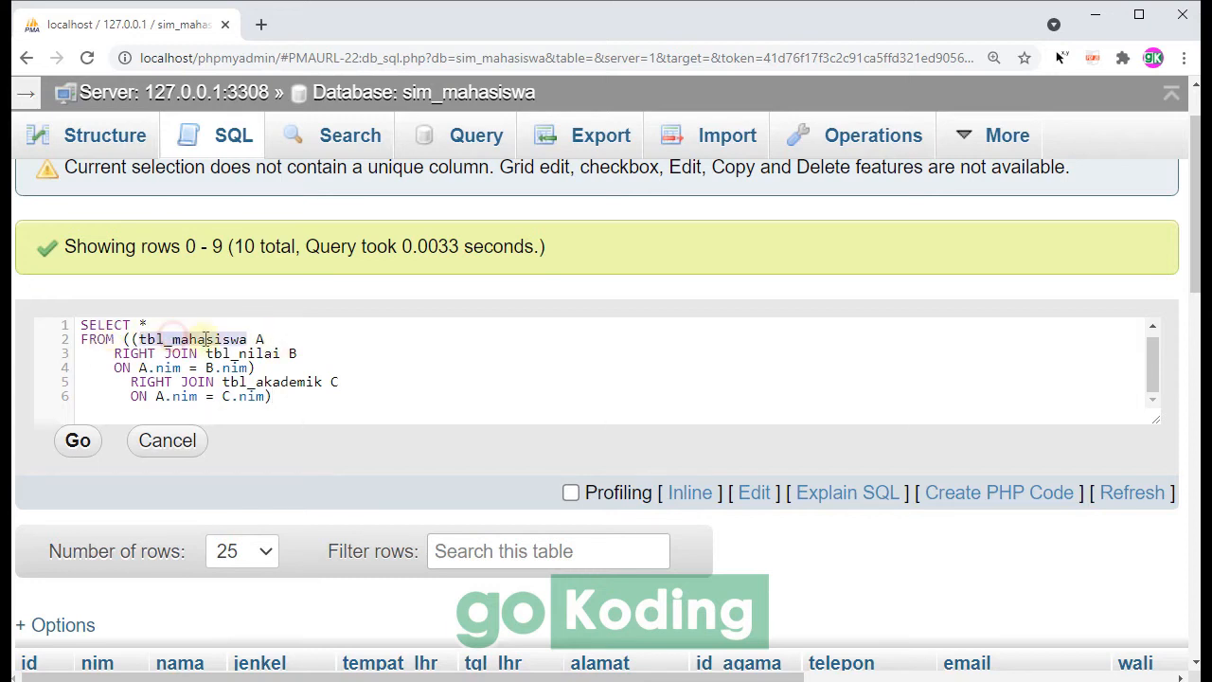
double_click(252, 355)
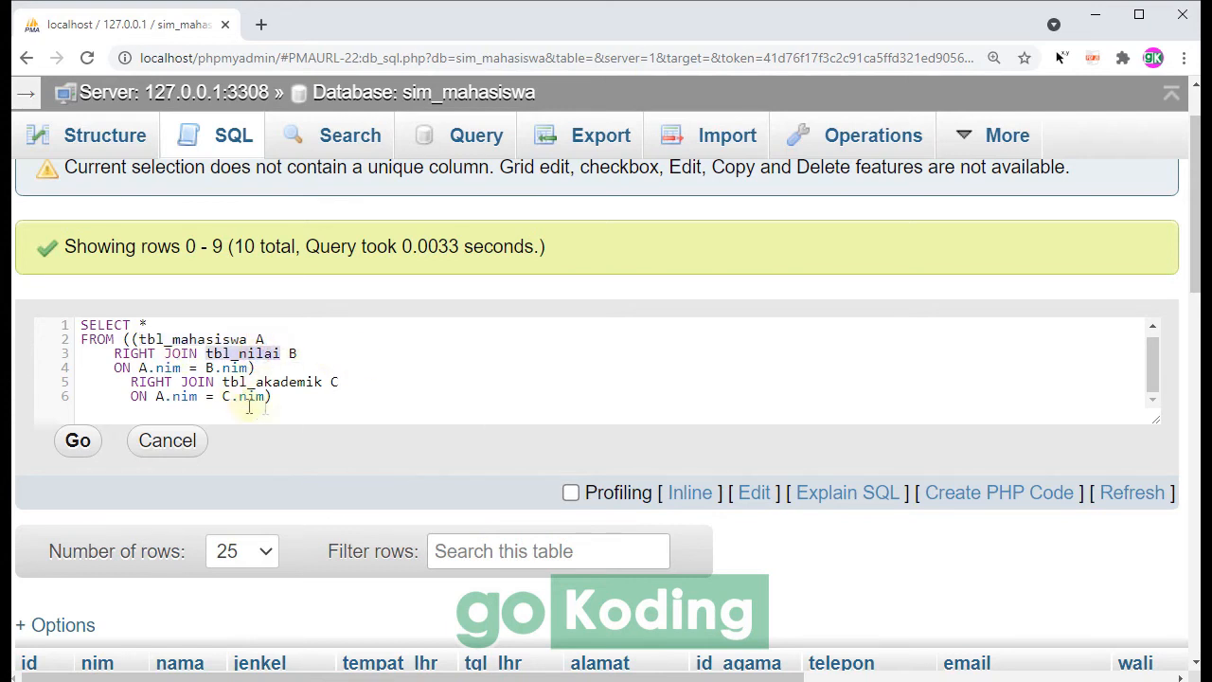
double_click(305, 381)
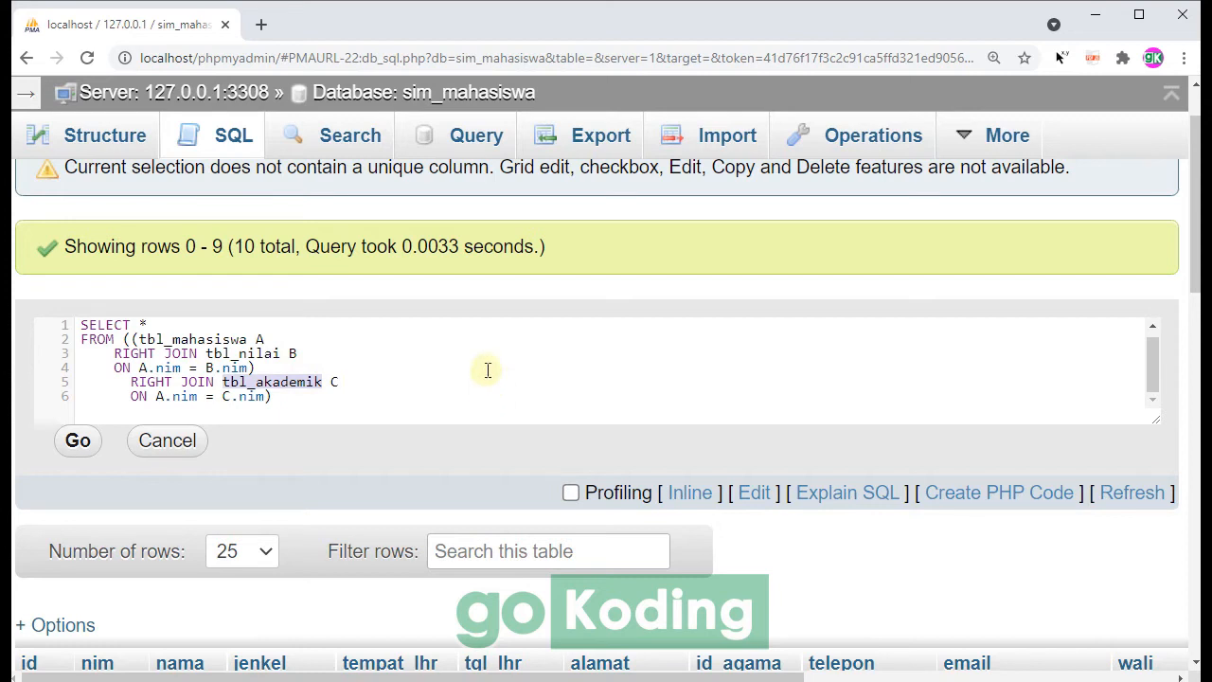
click(78, 440)
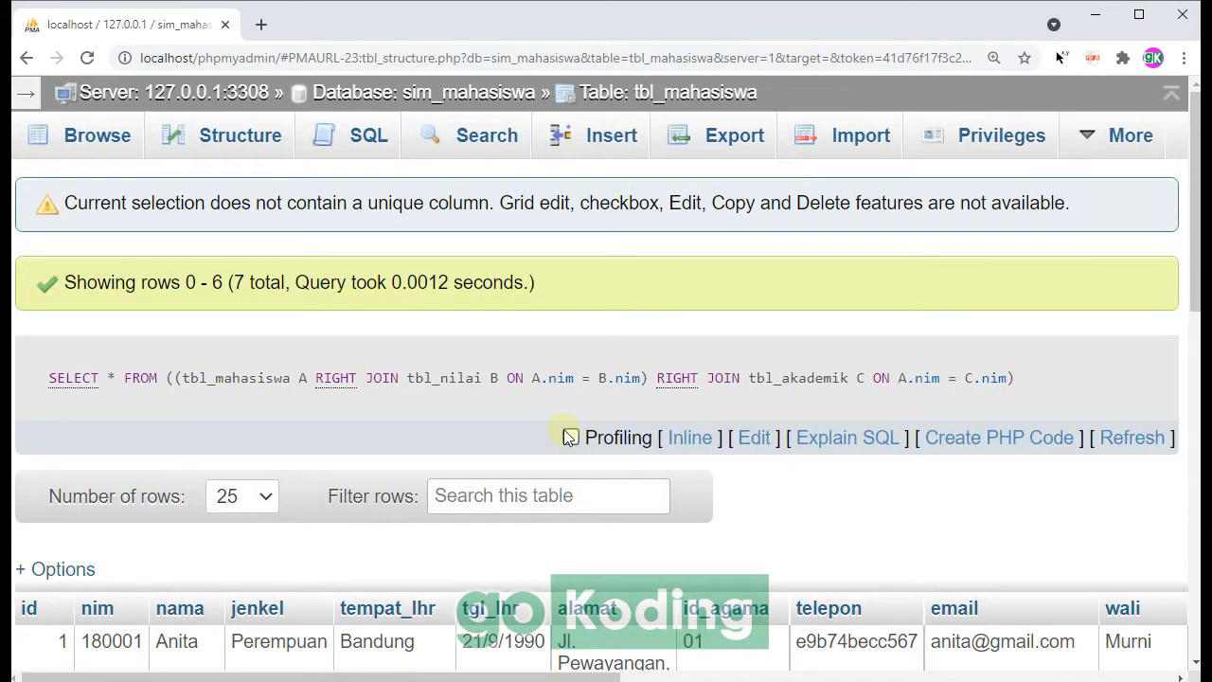
key(ctrl+minus)
key(ctrl+minus)
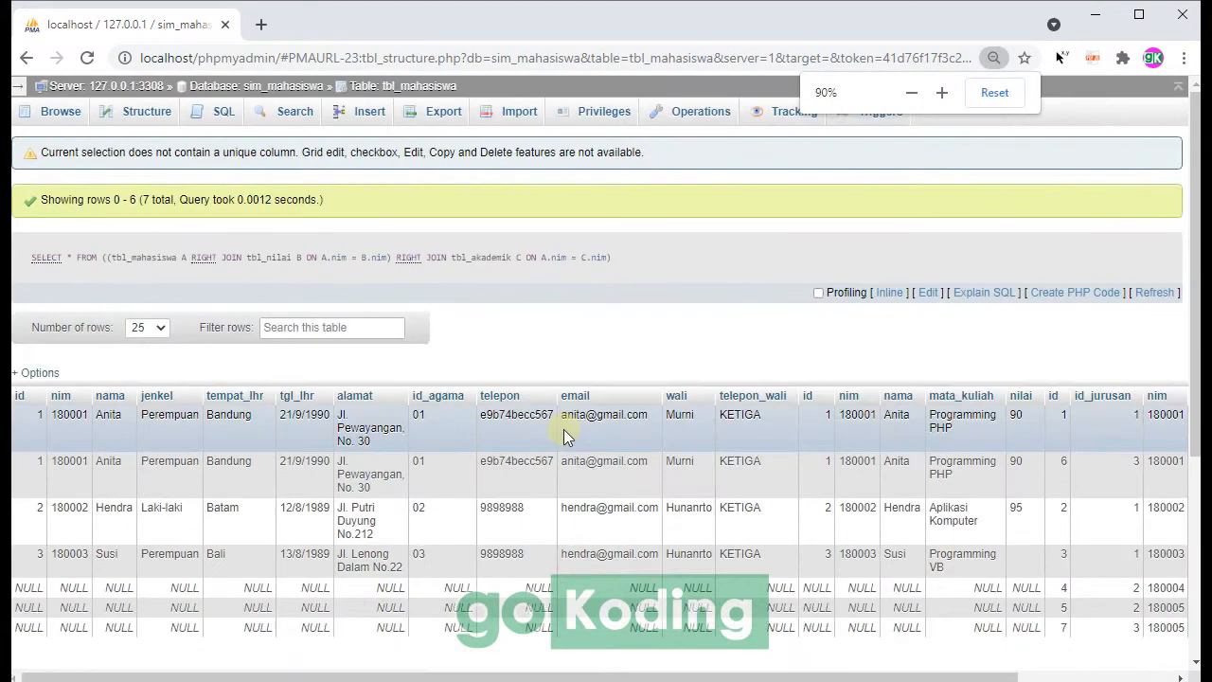
key(ctrl+minus)
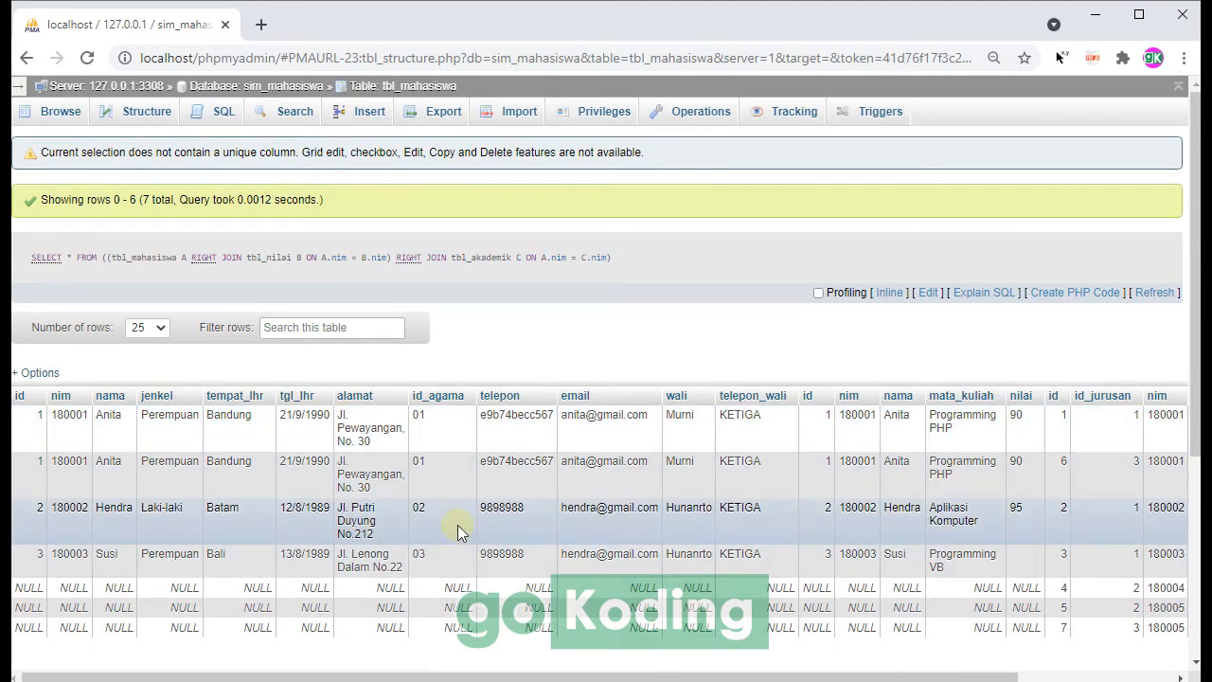
- Open the executed query for inline editing and copy its full text
click(891, 293)
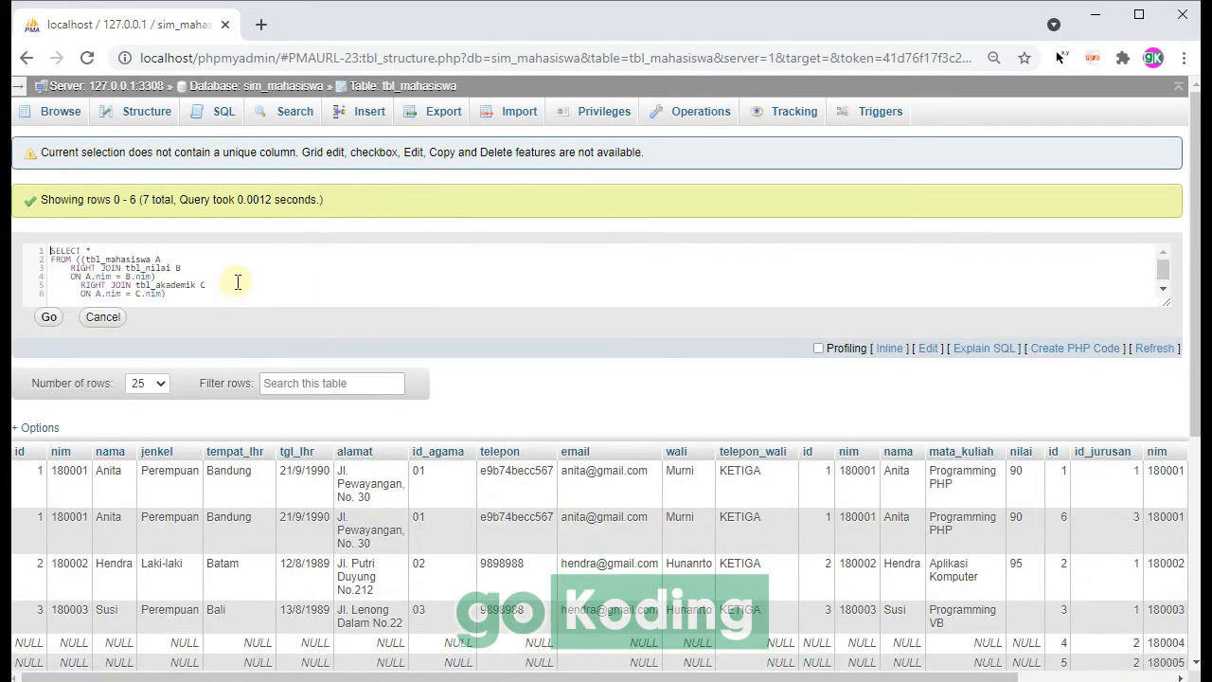
drag(204, 294, 37, 242)
key(ctrl+c)
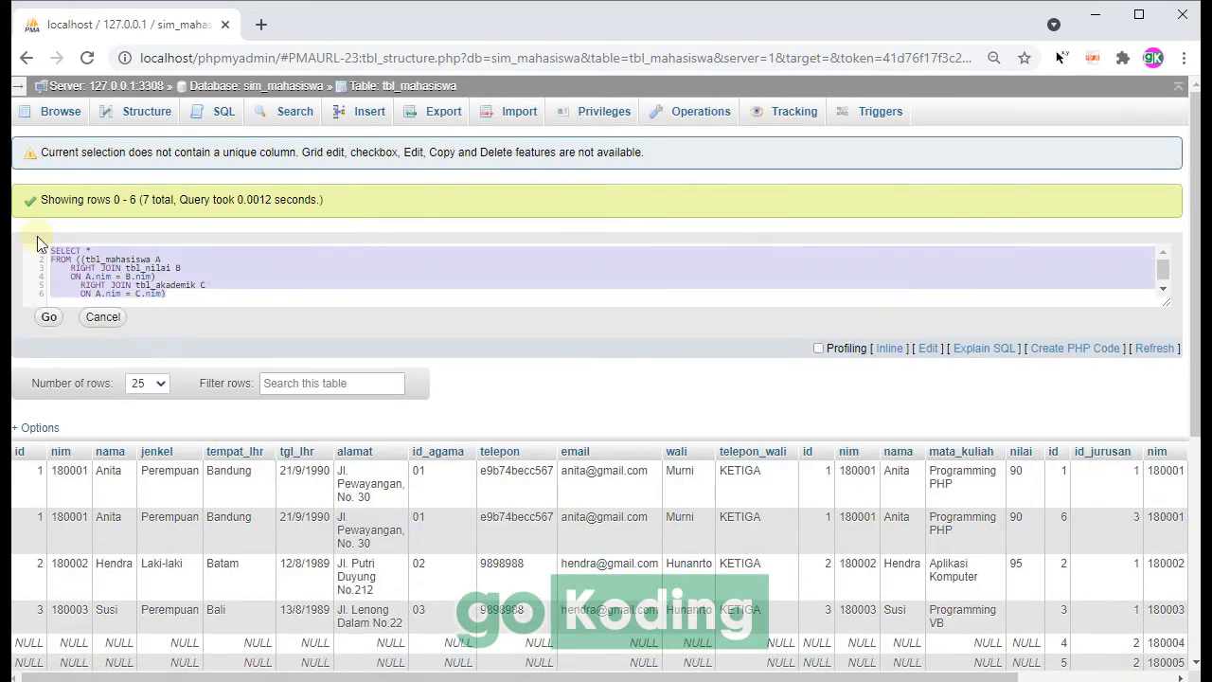
key(alt+Tab)
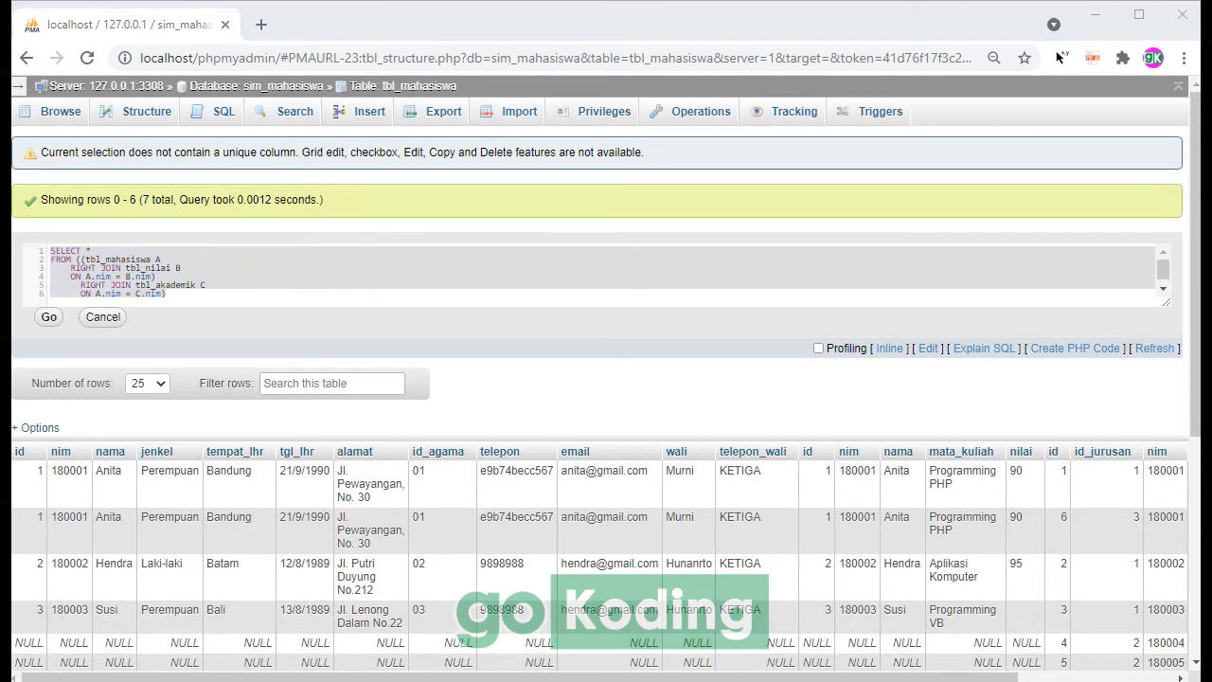
- Reduce the inline query to SELECT * FROM tbl_akademik, removing both joins and the alias C
click(460, 271)
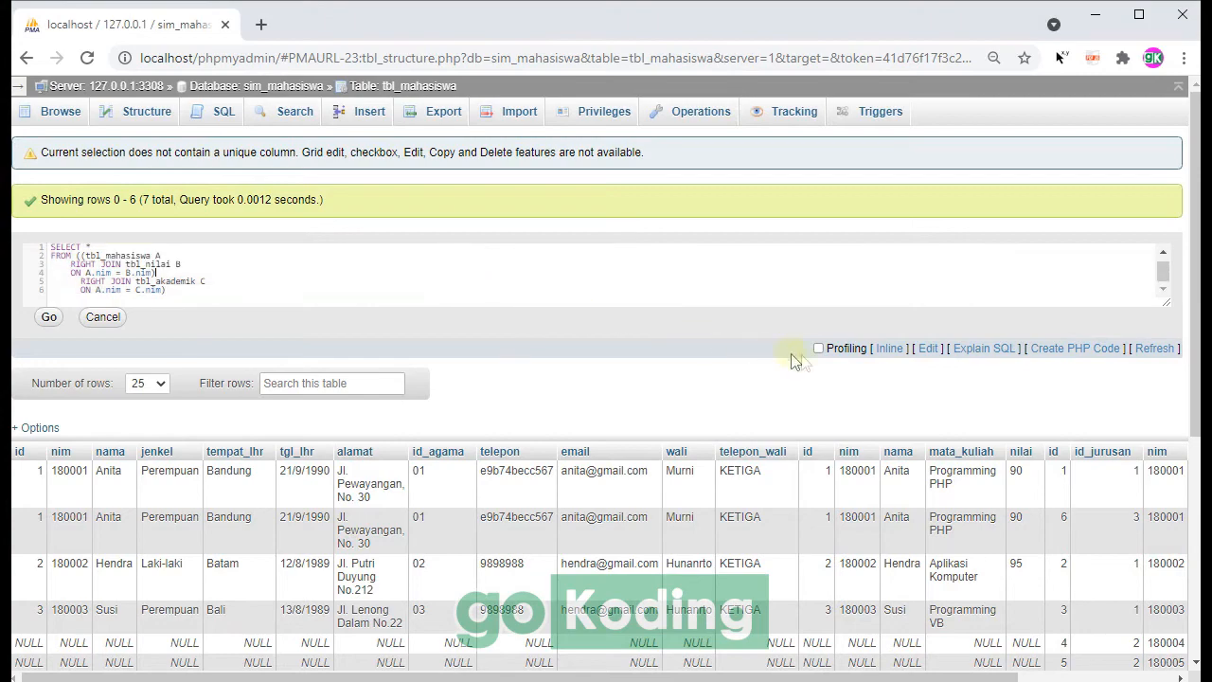
key(ctrl+plus)
key(ctrl+plus)
key(ctrl+plus)
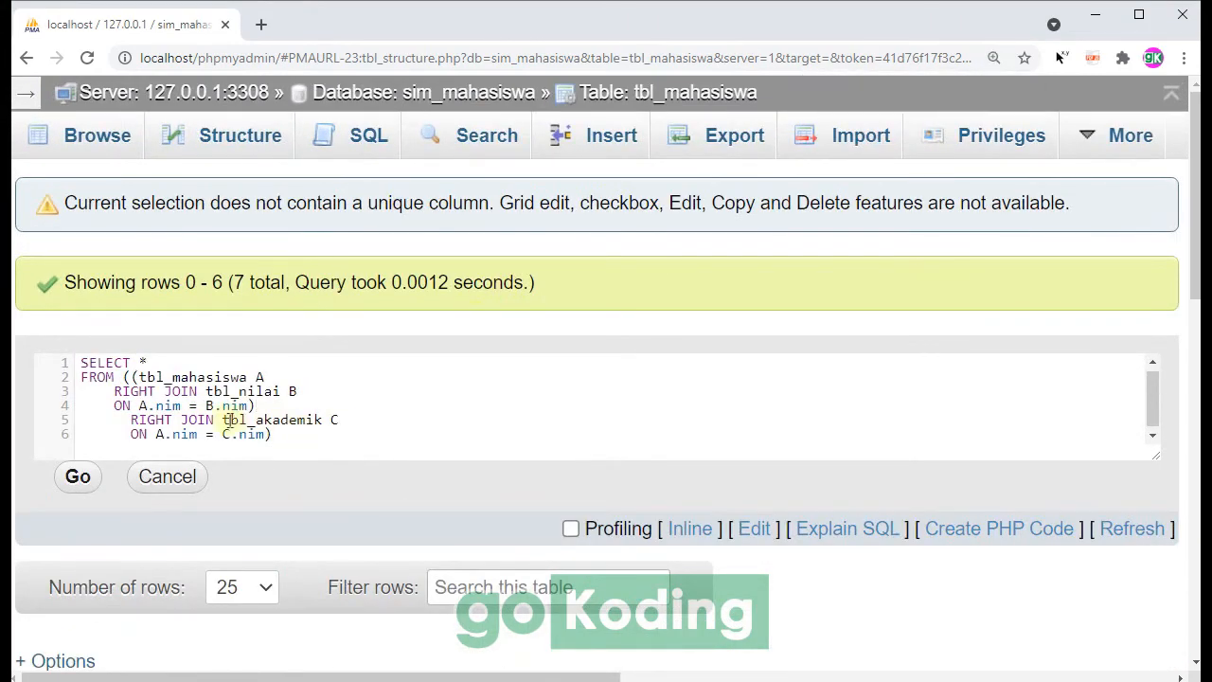
click(218, 417)
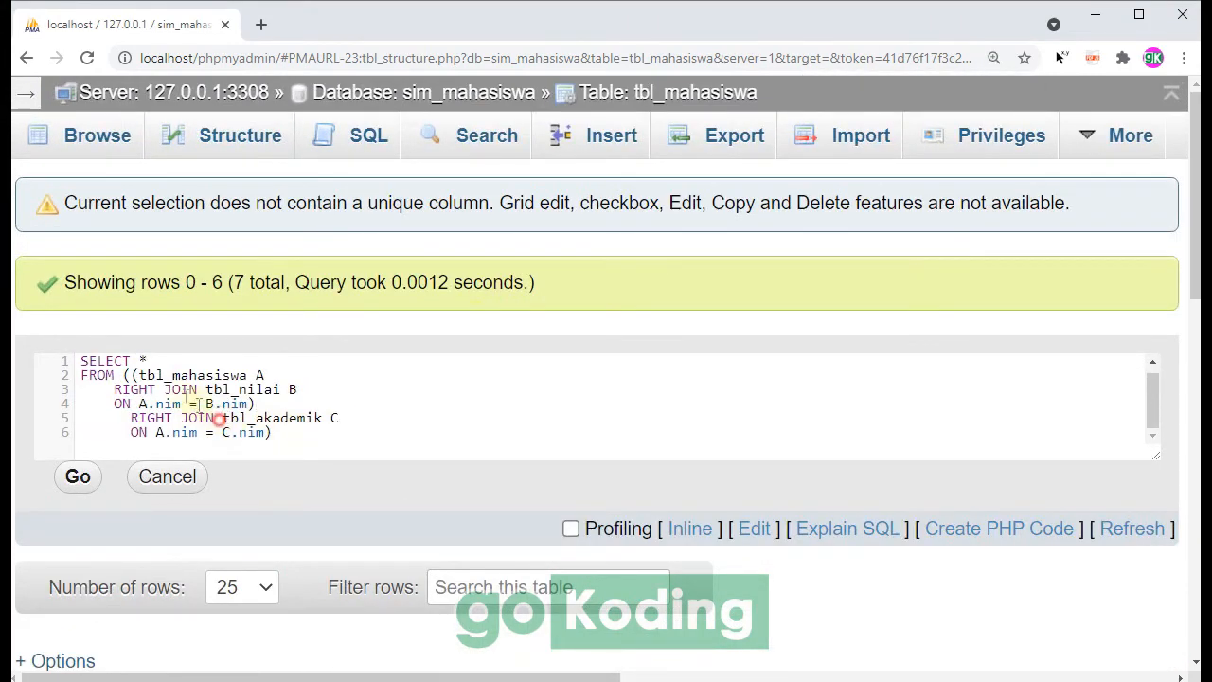
drag(219, 418, 313, 400)
key(BackSpace)
key(BackSpace)
double_click(234, 381)
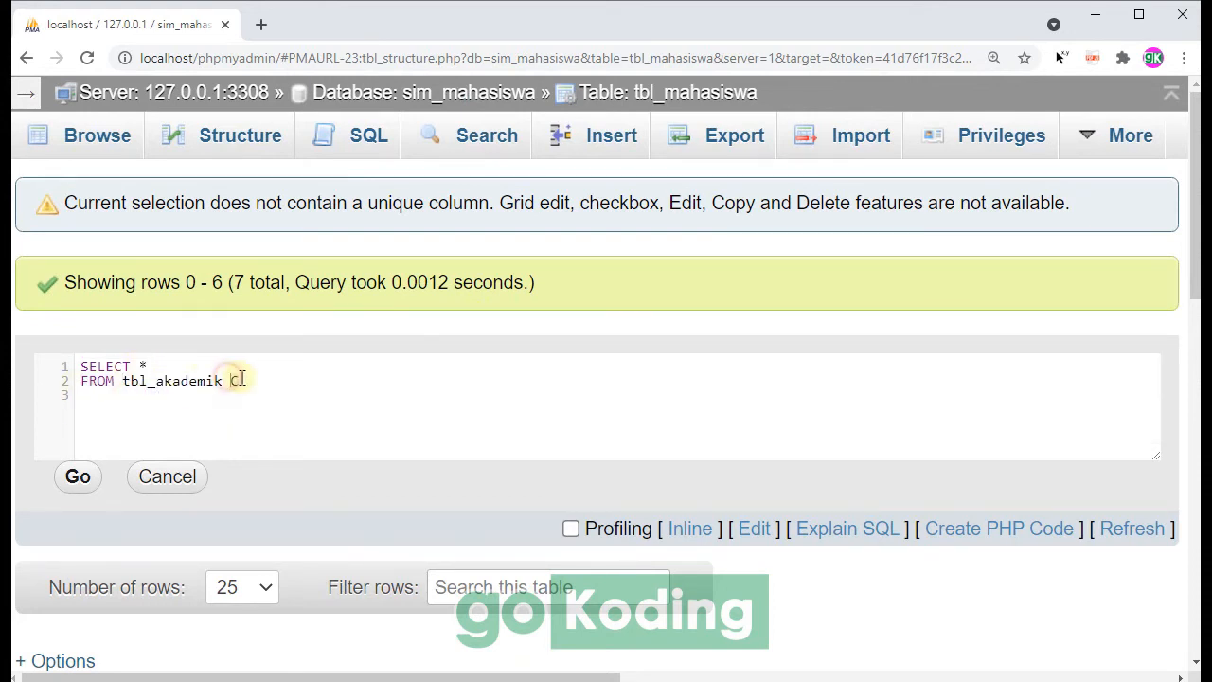
key(BackSpace)
- Run the tbl_akademik query and examine the table's rows
click(84, 478)
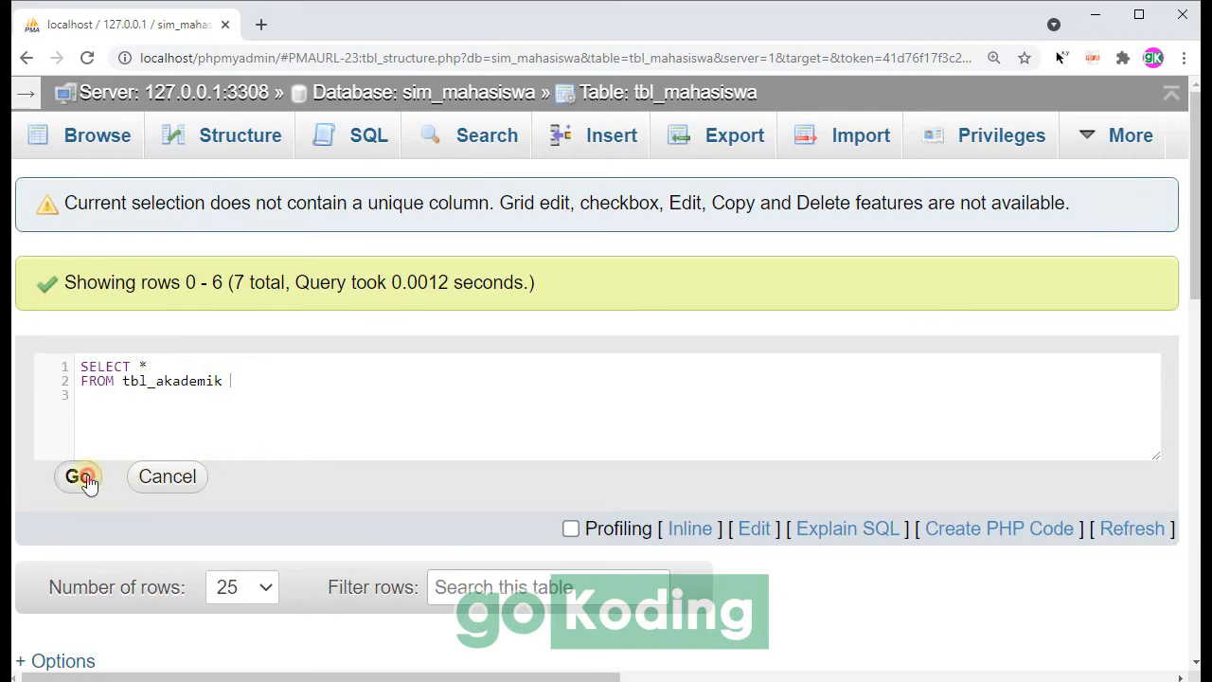
scroll(783, 385, down, 3)
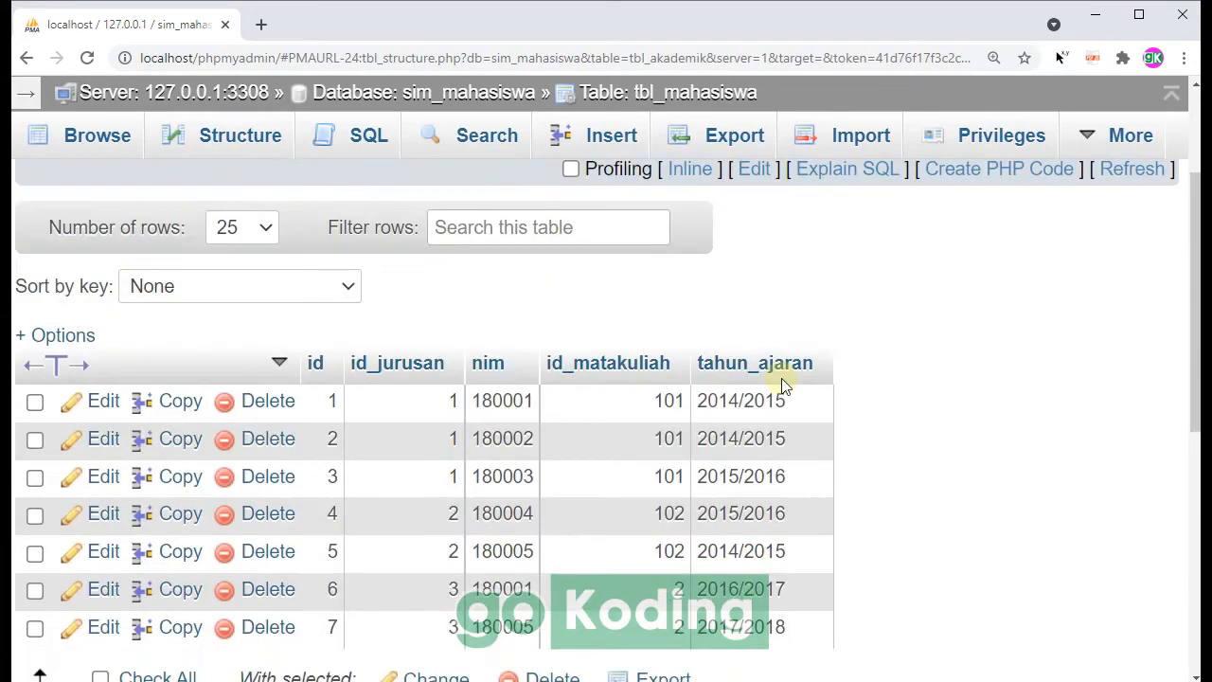
scroll(780, 380, up, 2)
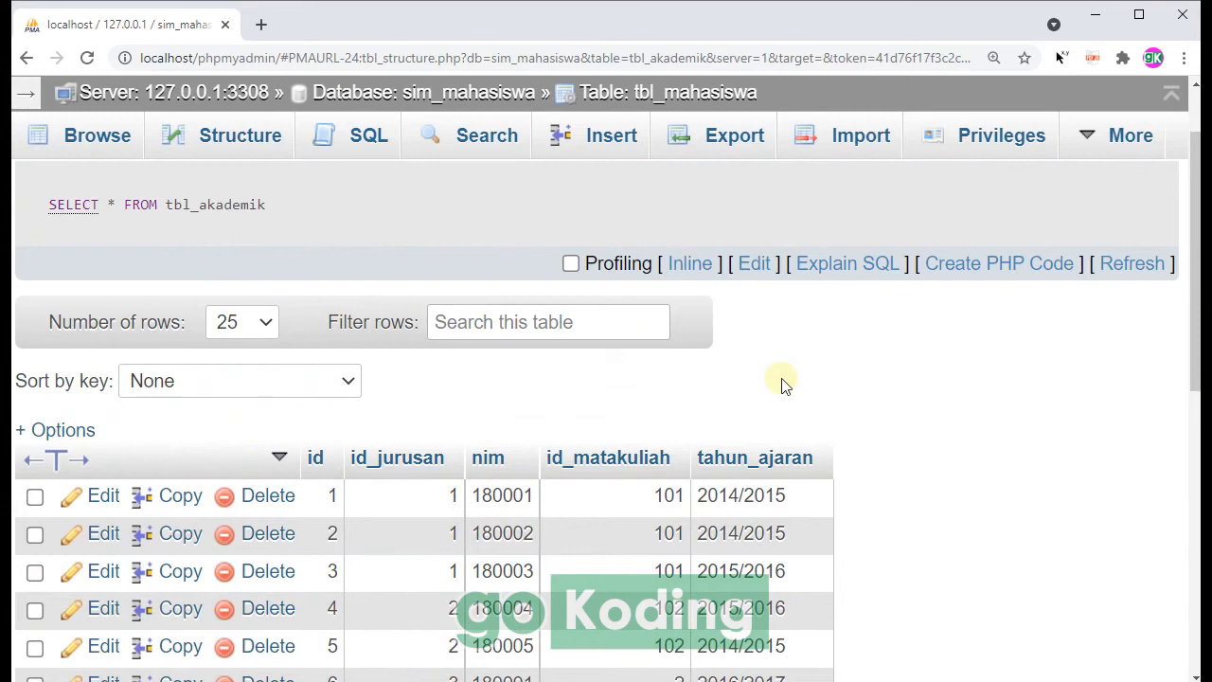
scroll(782, 384, down, 2)
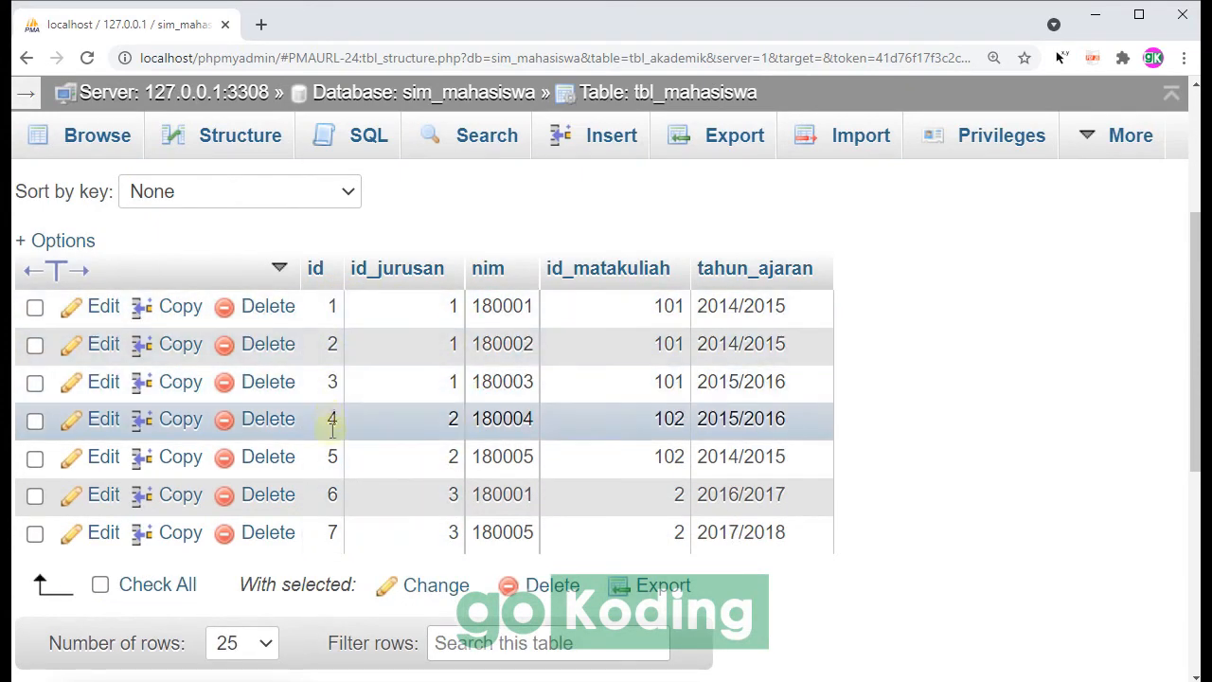
scroll(846, 473, down, 1)
scroll(847, 473, up, 4)
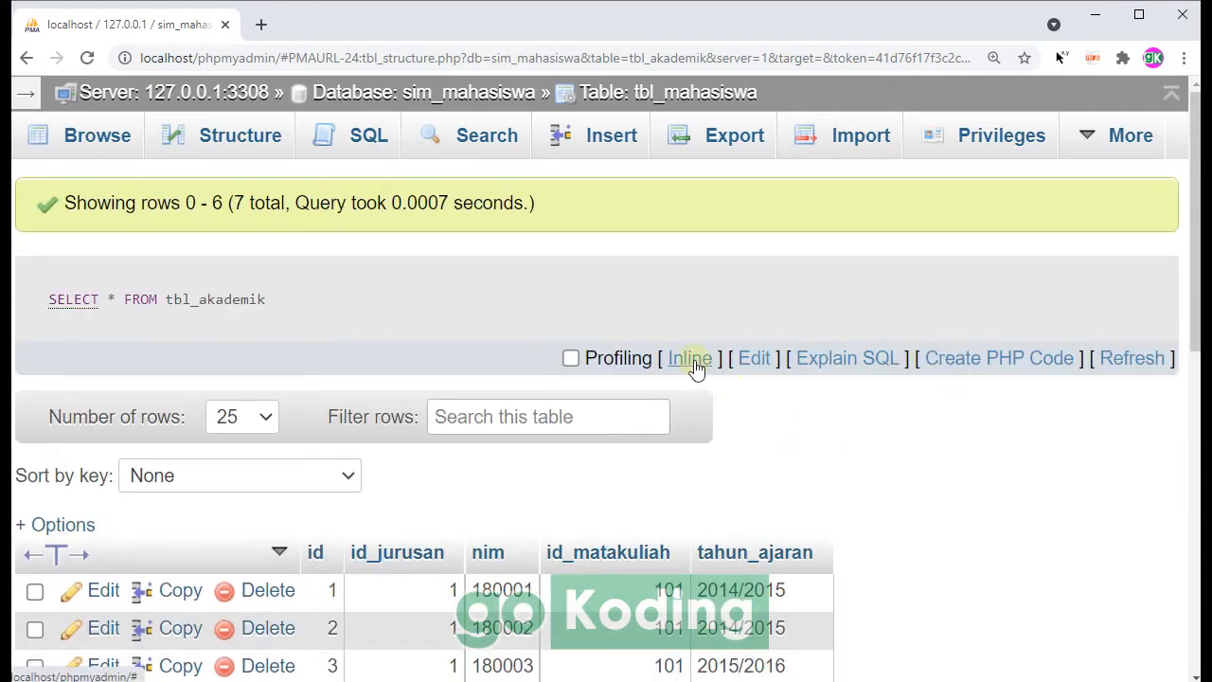
- Replace the inline query with the copied three-table RIGHT JOIN query and run it
click(694, 360)
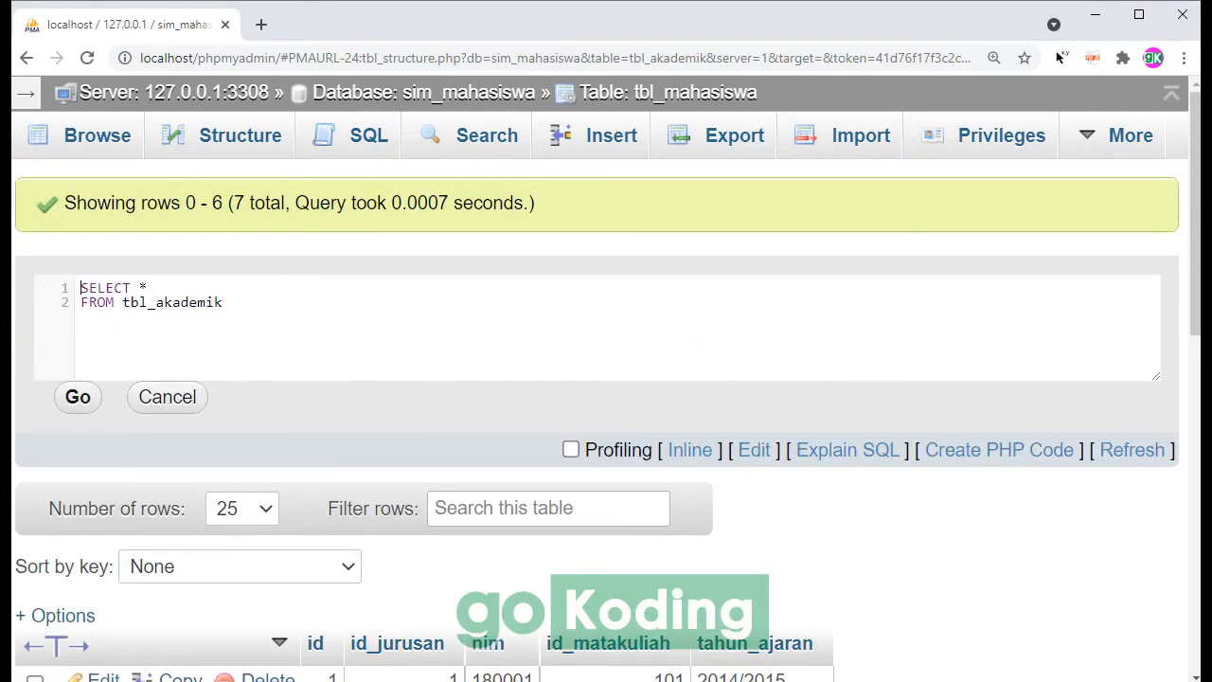
key(alt+Tab)
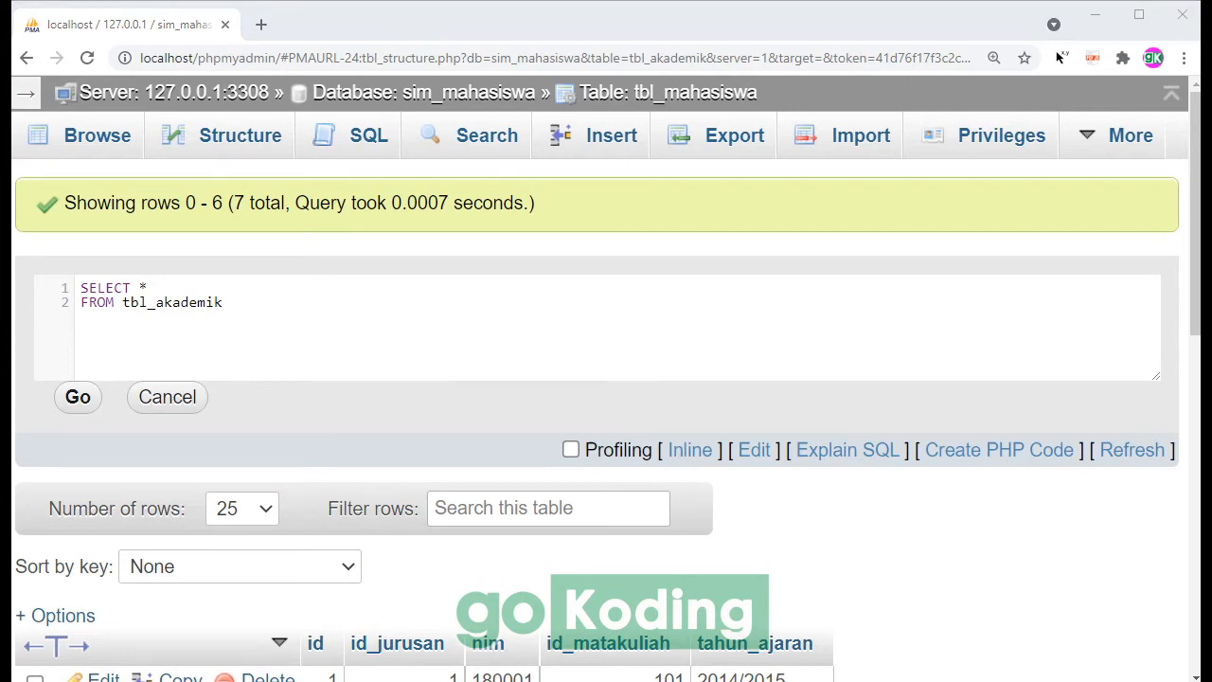
click(256, 308)
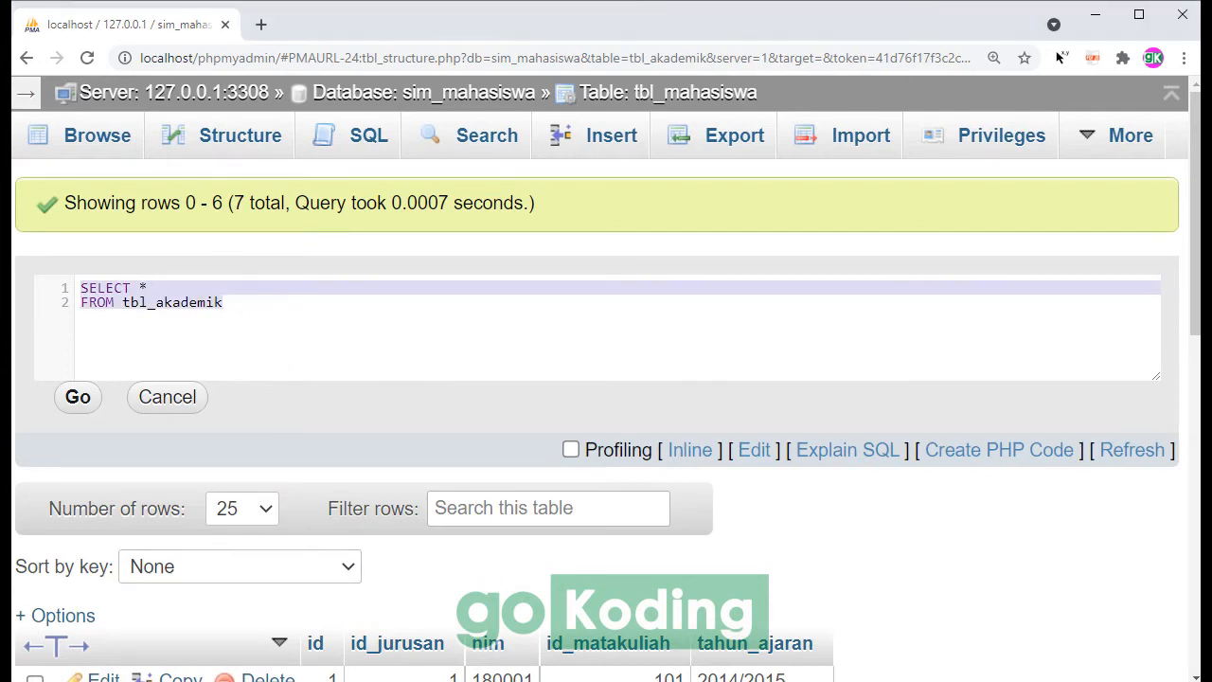
key(ctrl+a)
key(ctrl+v)
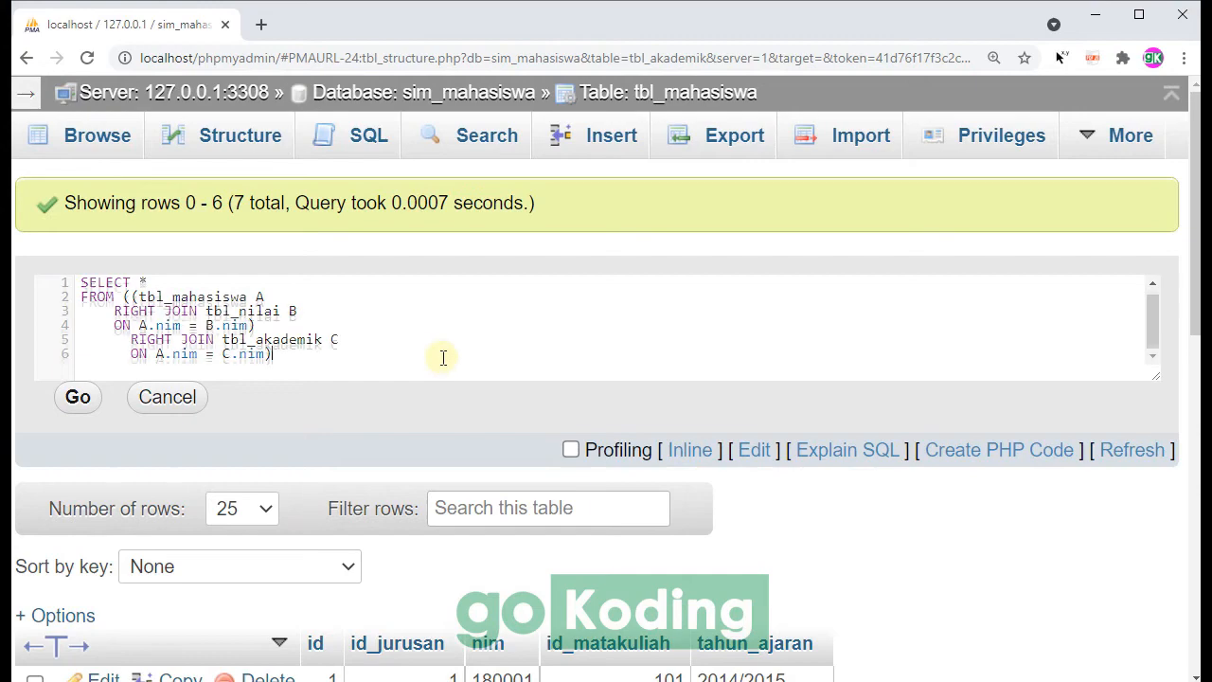
click(77, 397)
- Examine the joined rows against the tbl_nilai and tbl_akademik joins in the inline query
scroll(568, 351, down, 4)
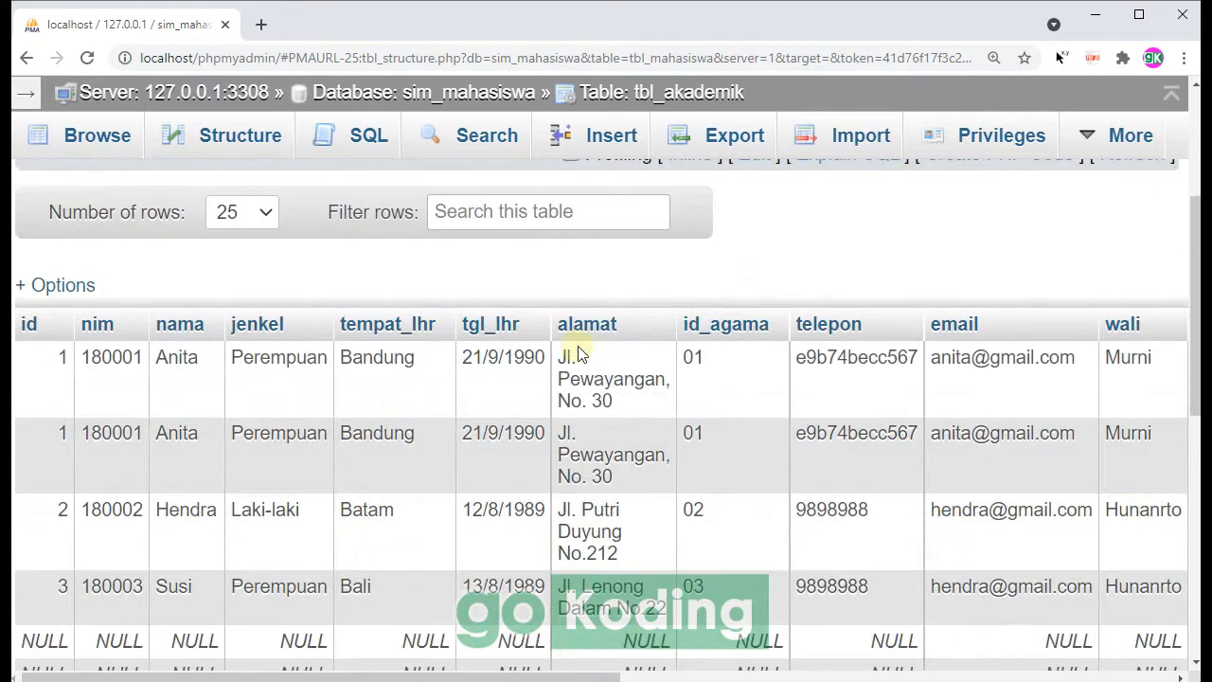
key(ctrl+minus)
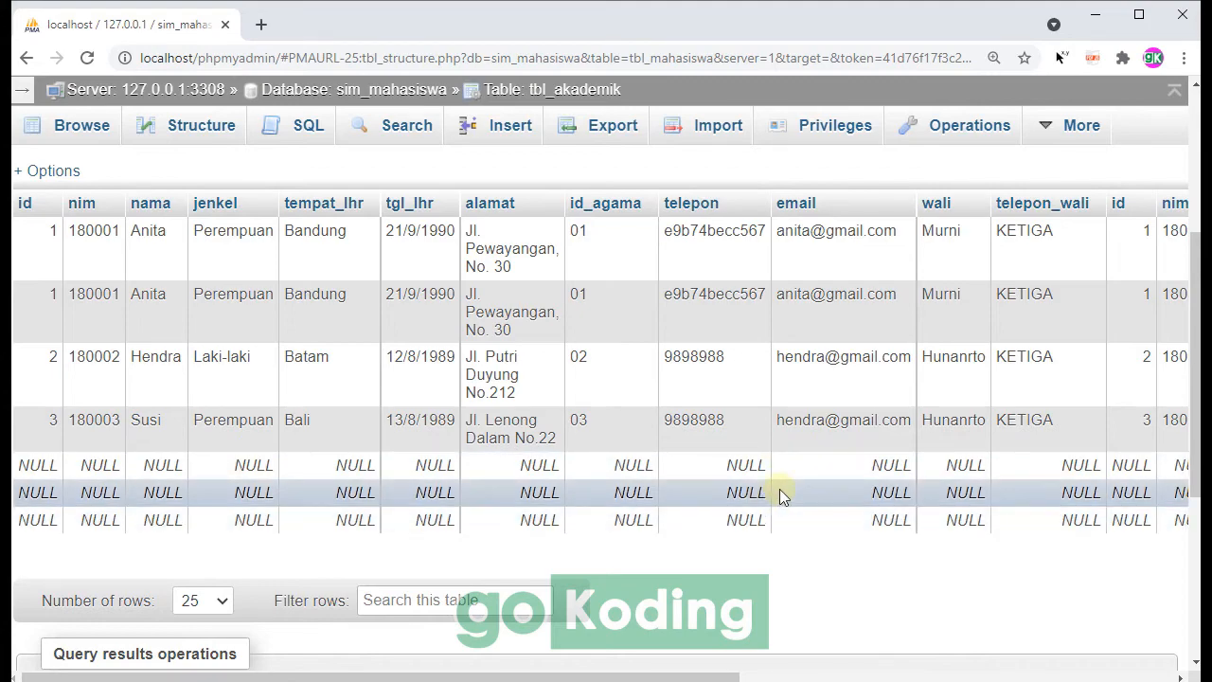
scroll(780, 489, up, 3)
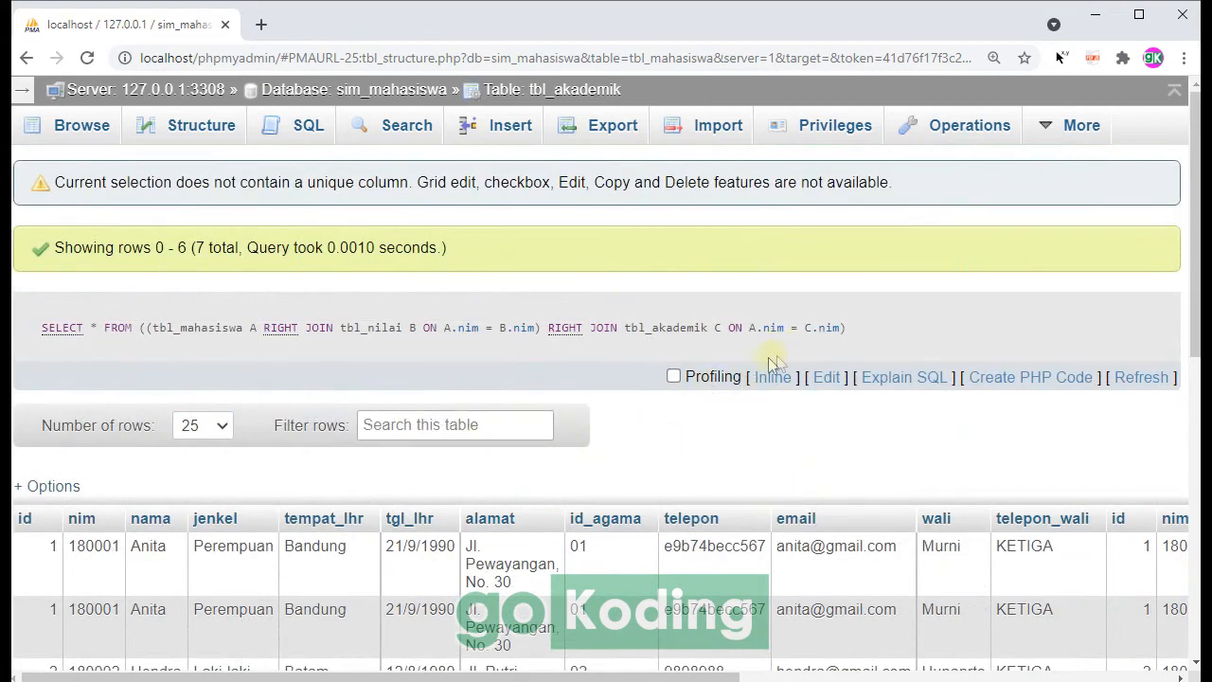
click(773, 377)
key(ctrl+plus)
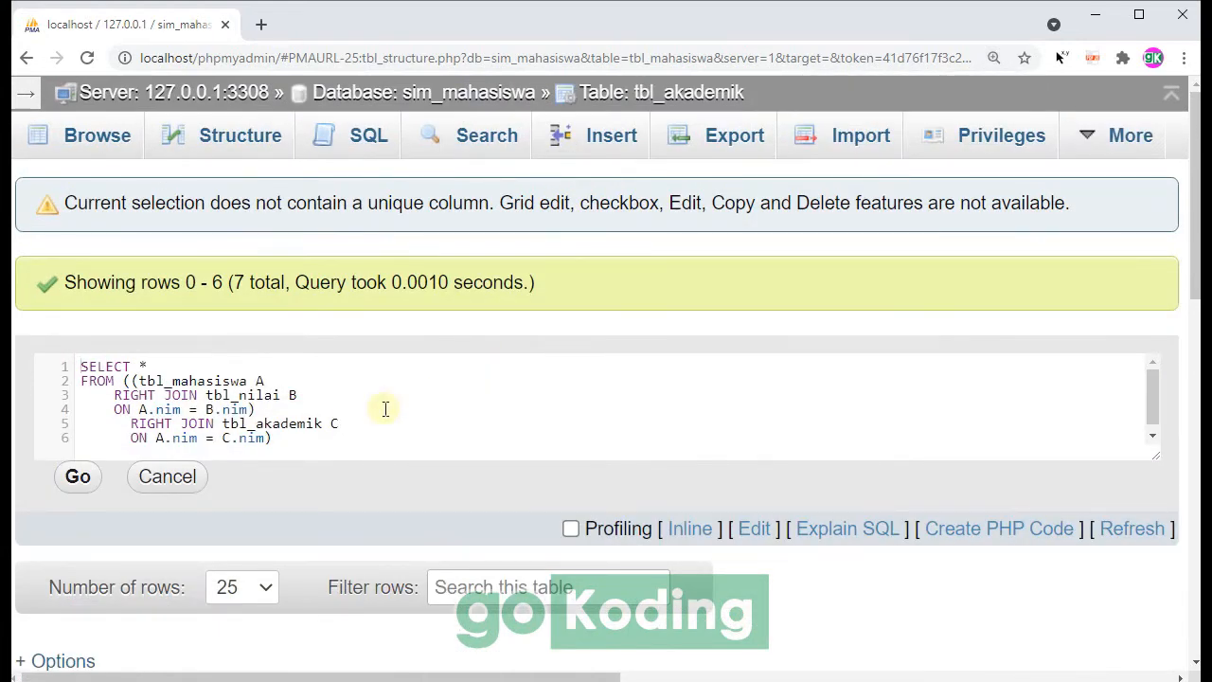
double_click(286, 424)
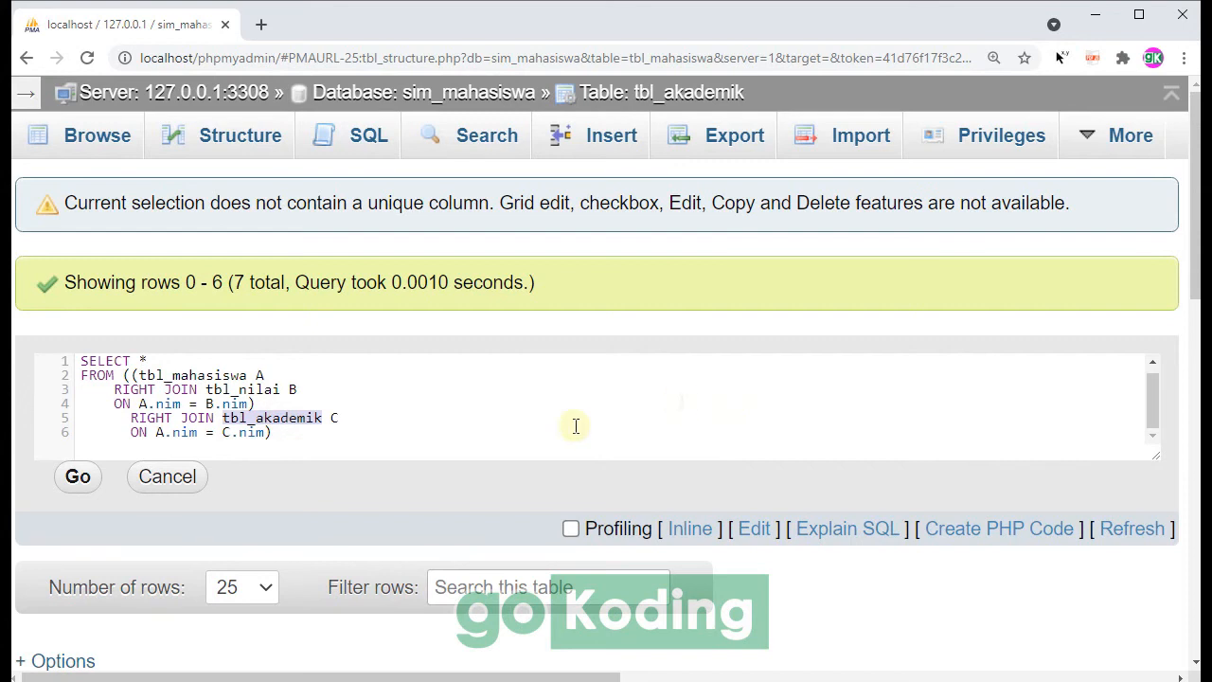
double_click(261, 389)
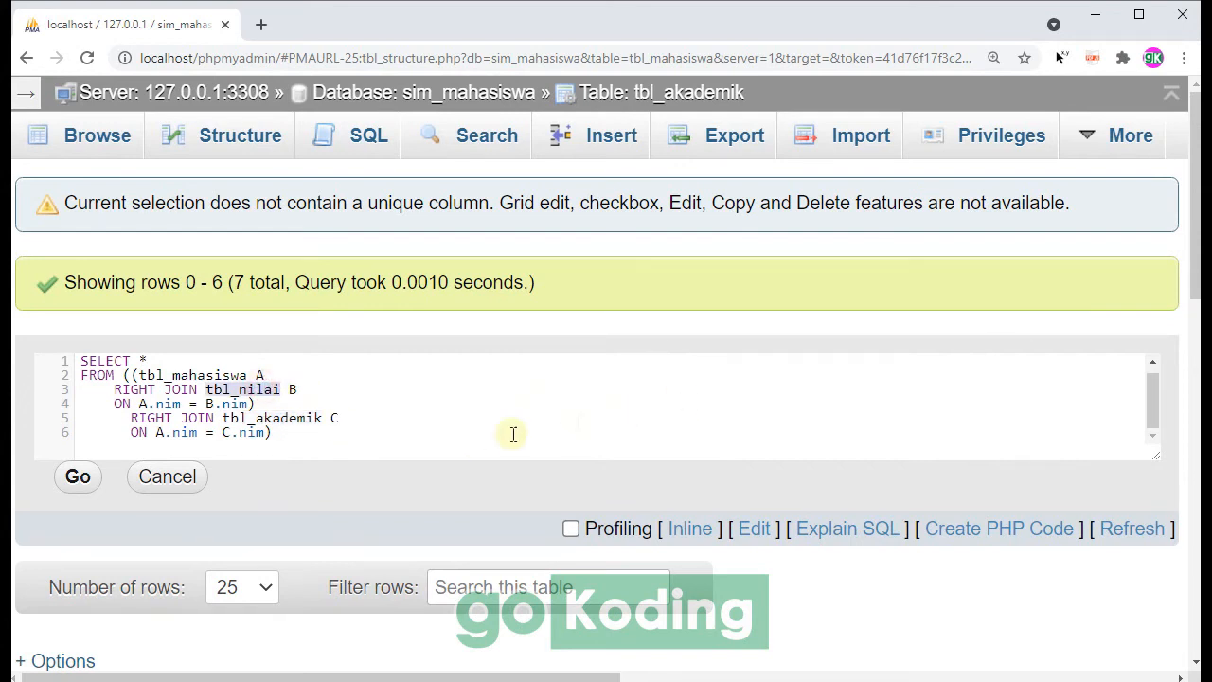
double_click(284, 417)
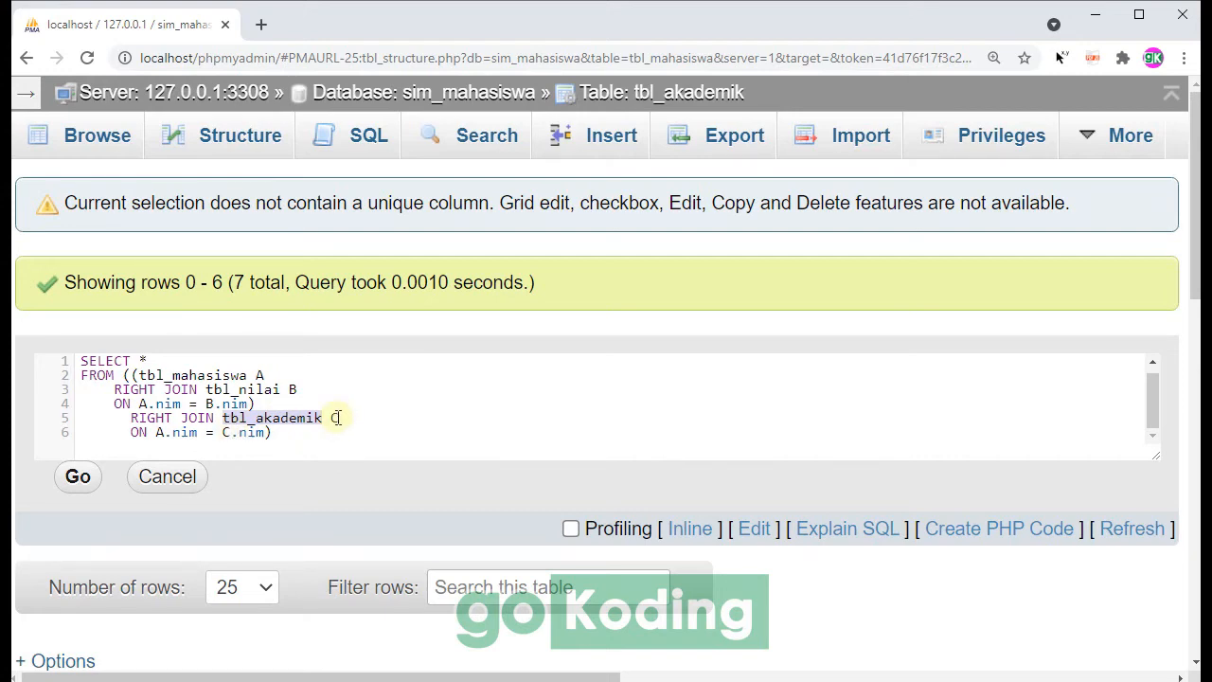
scroll(387, 379, down, 5)
scroll(388, 380, up, 3)
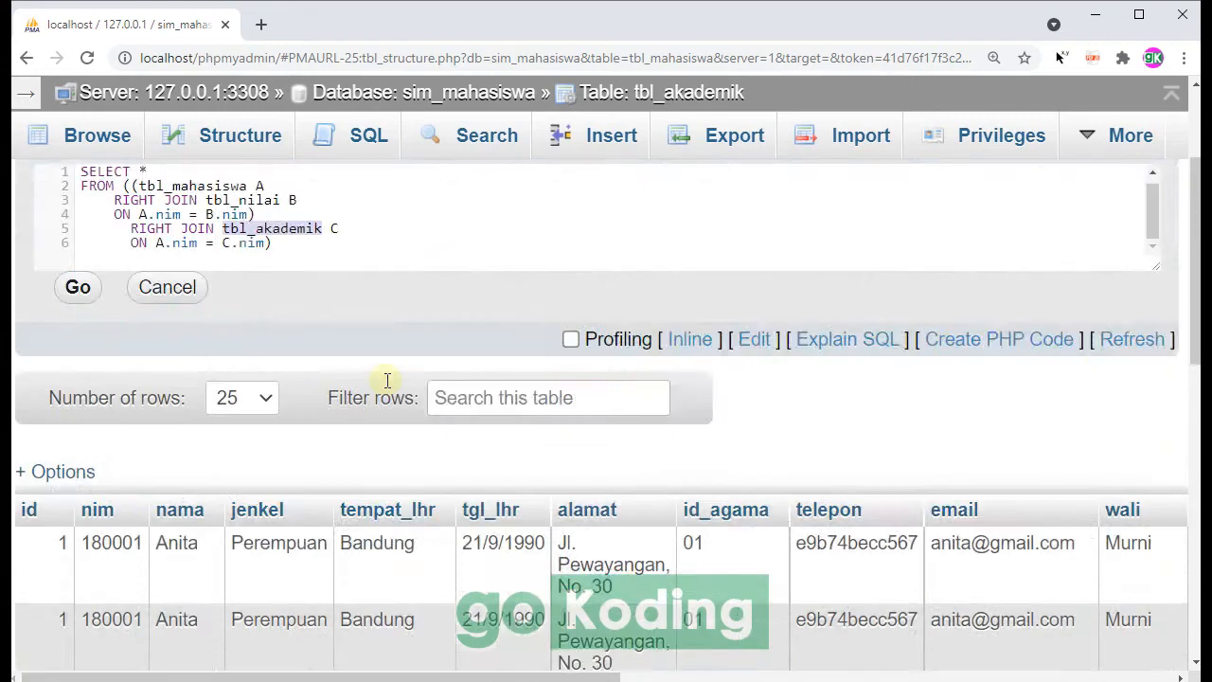
scroll(387, 380, up, 2)
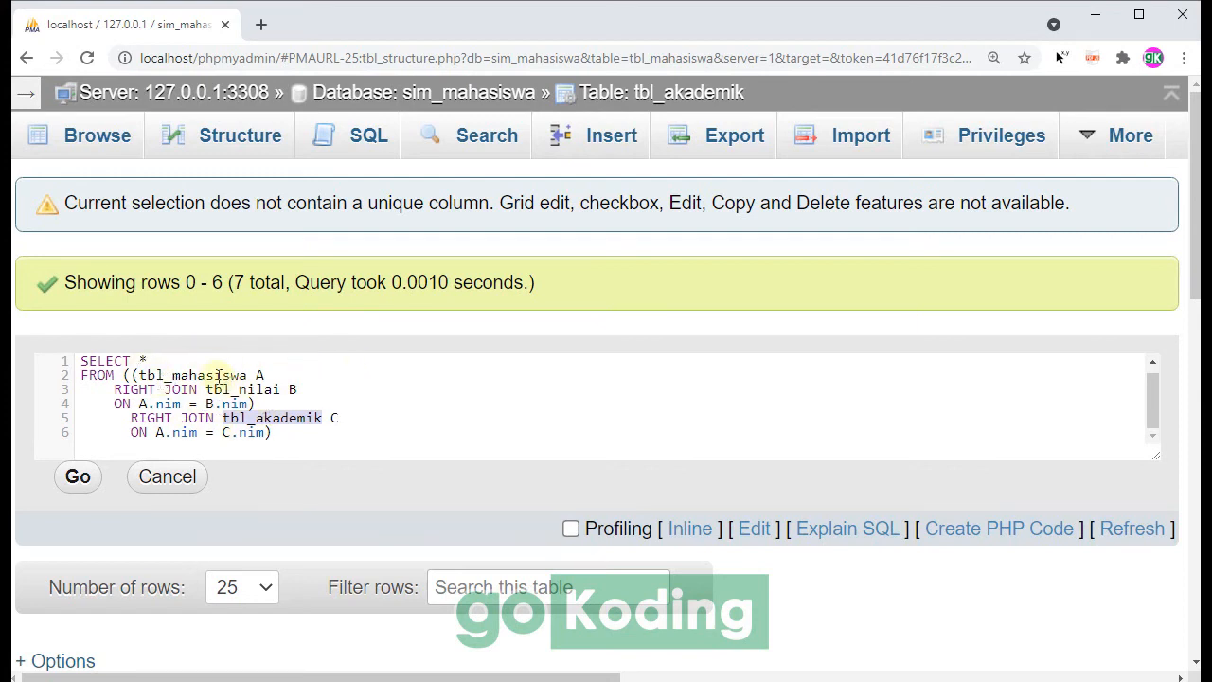
- Review the order of the RIGHT JOINs in the inline query, from tbl_mahasiswa and tbl_nilai to tbl_akademik
double_click(258, 389)
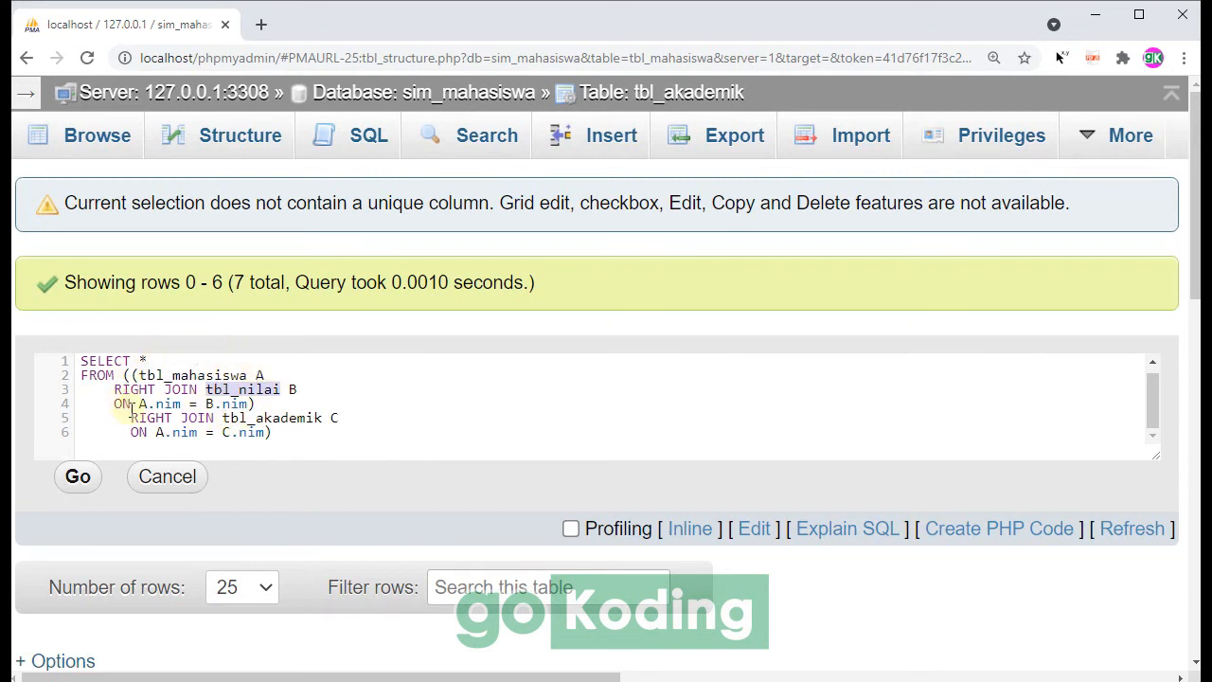
double_click(290, 418)
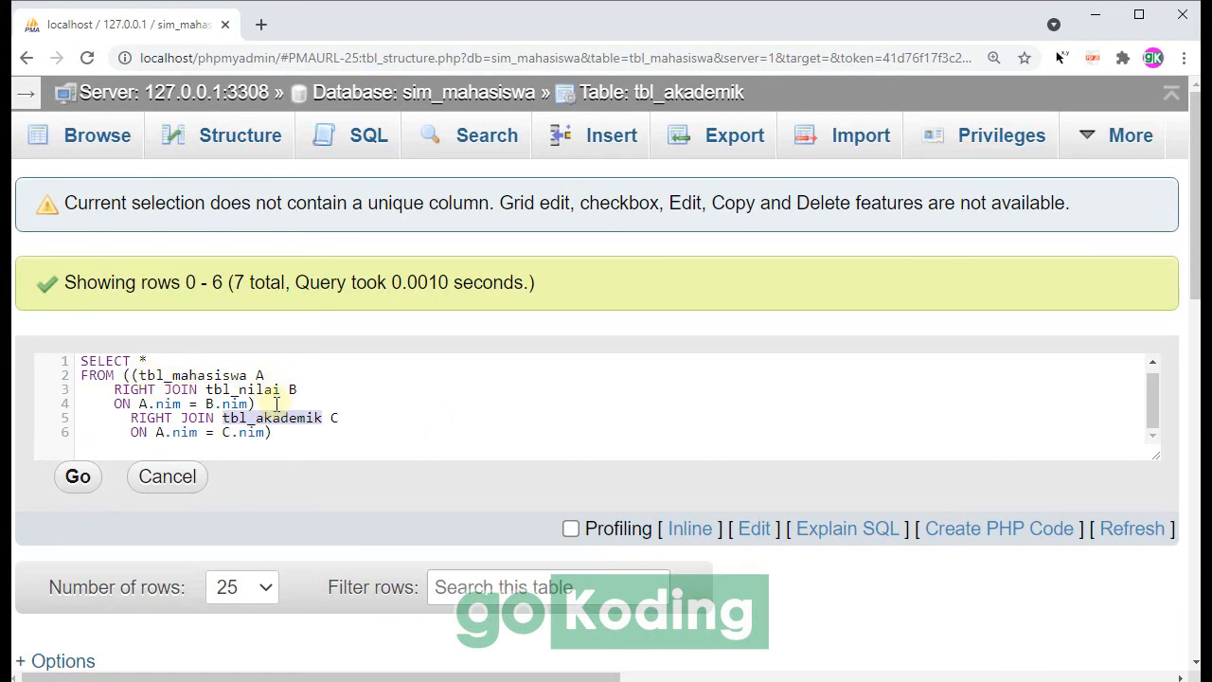
double_click(230, 389)
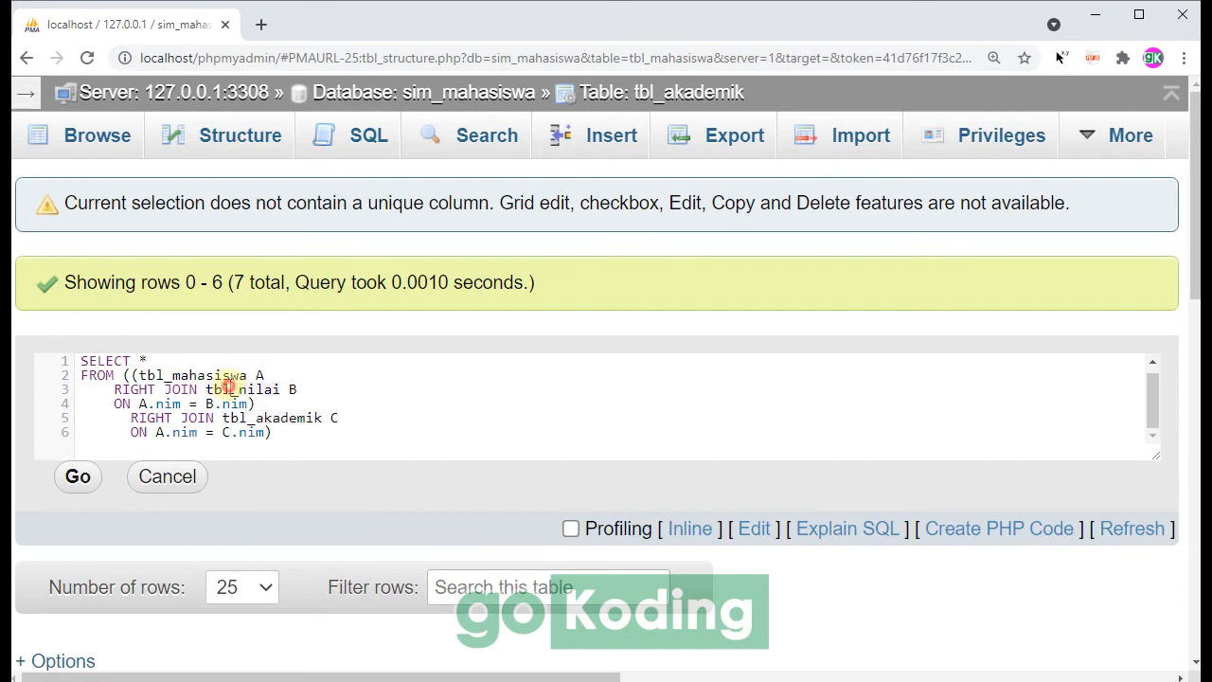
drag(142, 374, 320, 394)
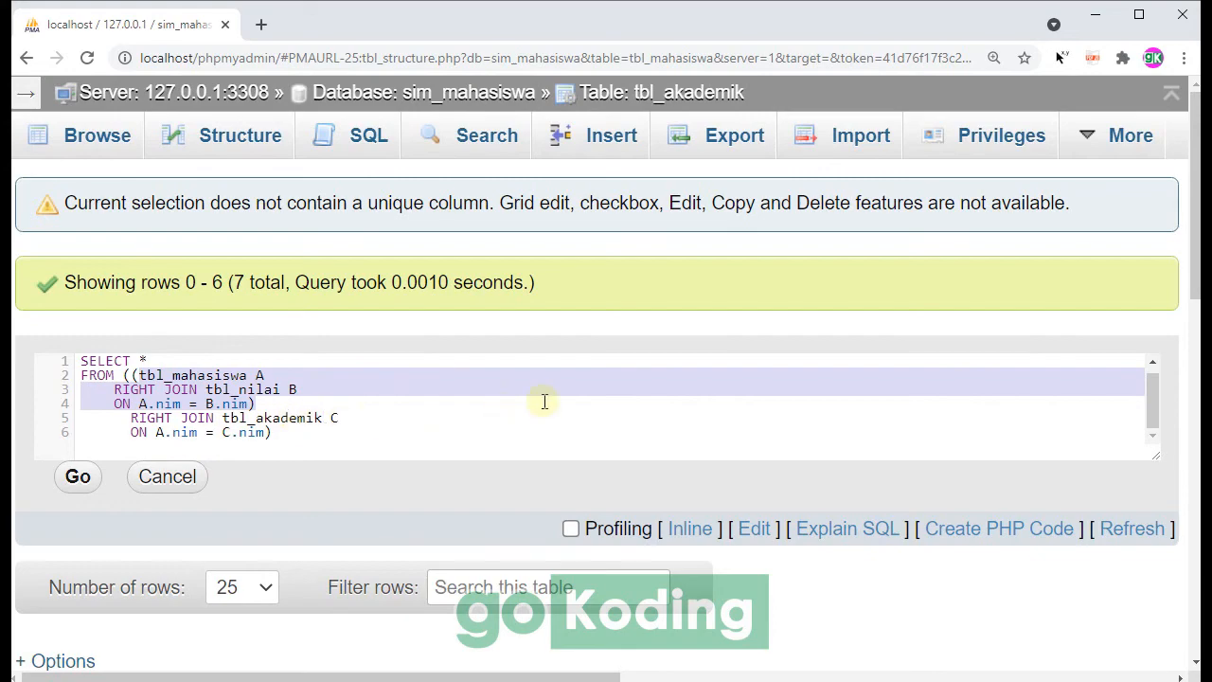
- Examine all result columns of the three-table join, from the tbl_mahasiswa fields through tbl_nilai to tbl_akademik, and return to the query
scroll(706, 410, down, 5)
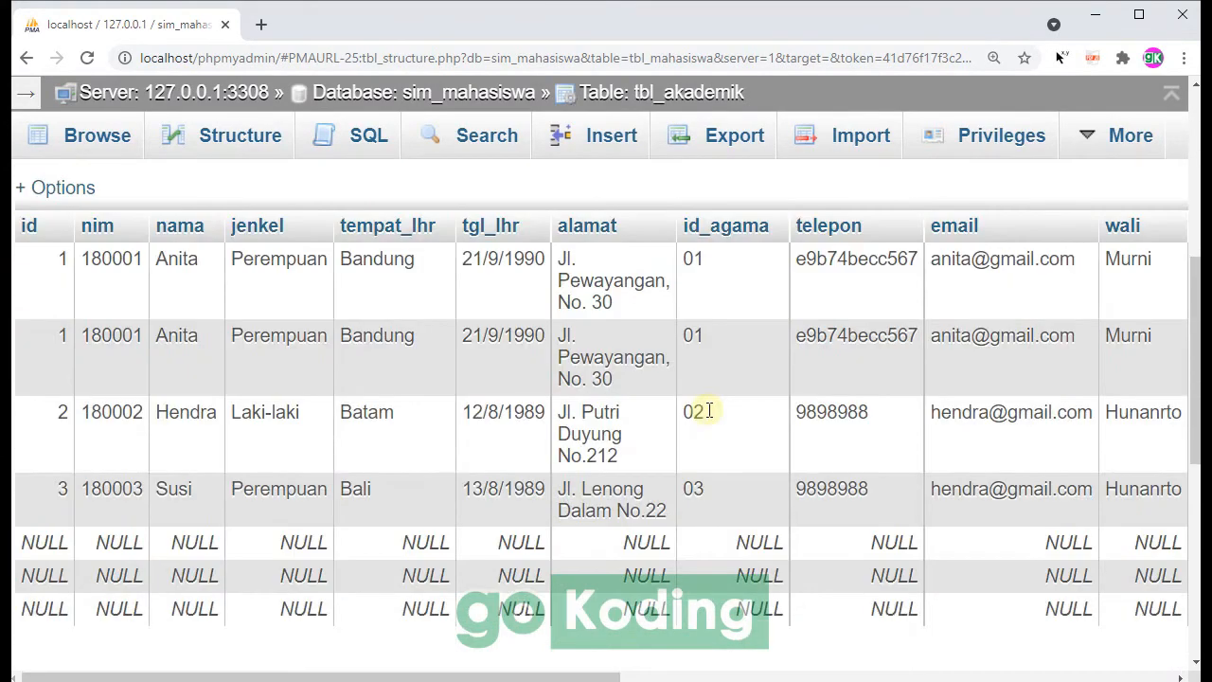
key(ctrl+minus)
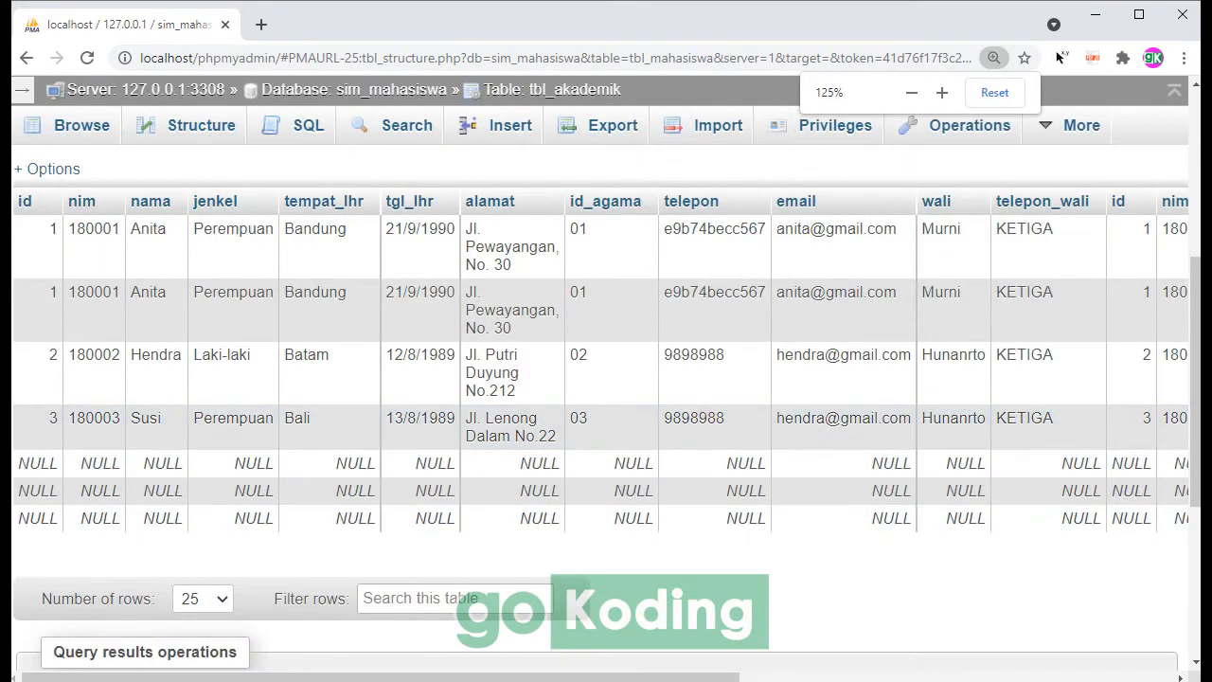
drag(618, 677, 1090, 678)
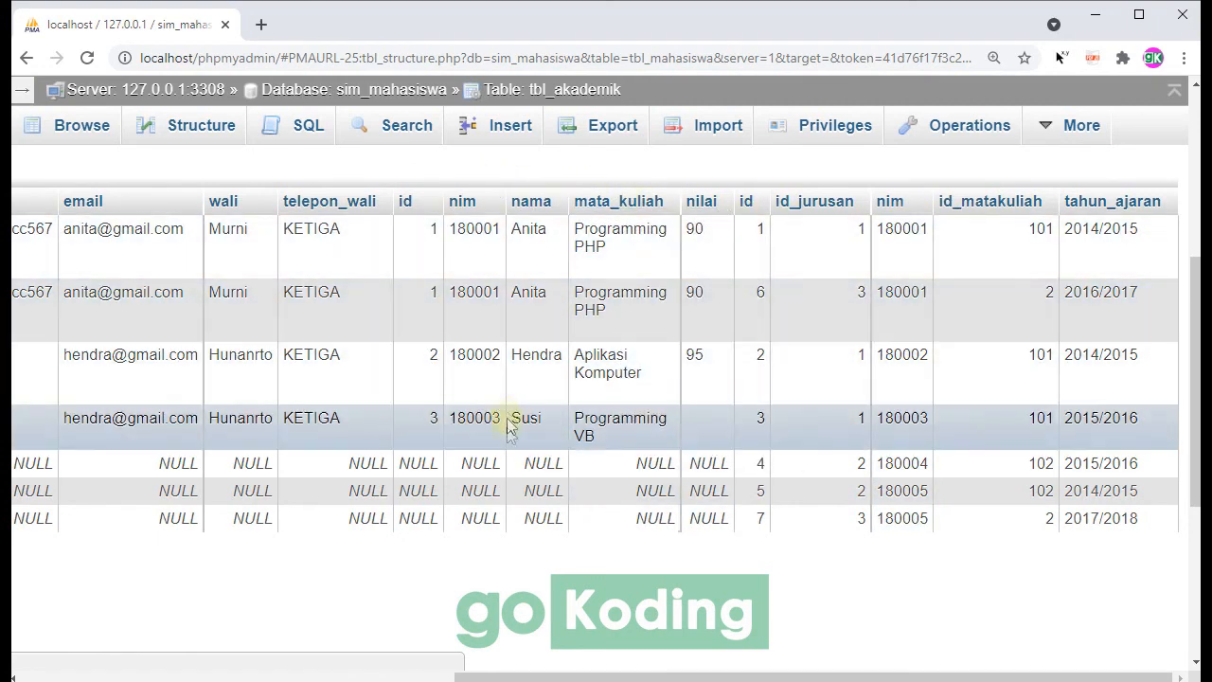
drag(541, 668, 308, 637)
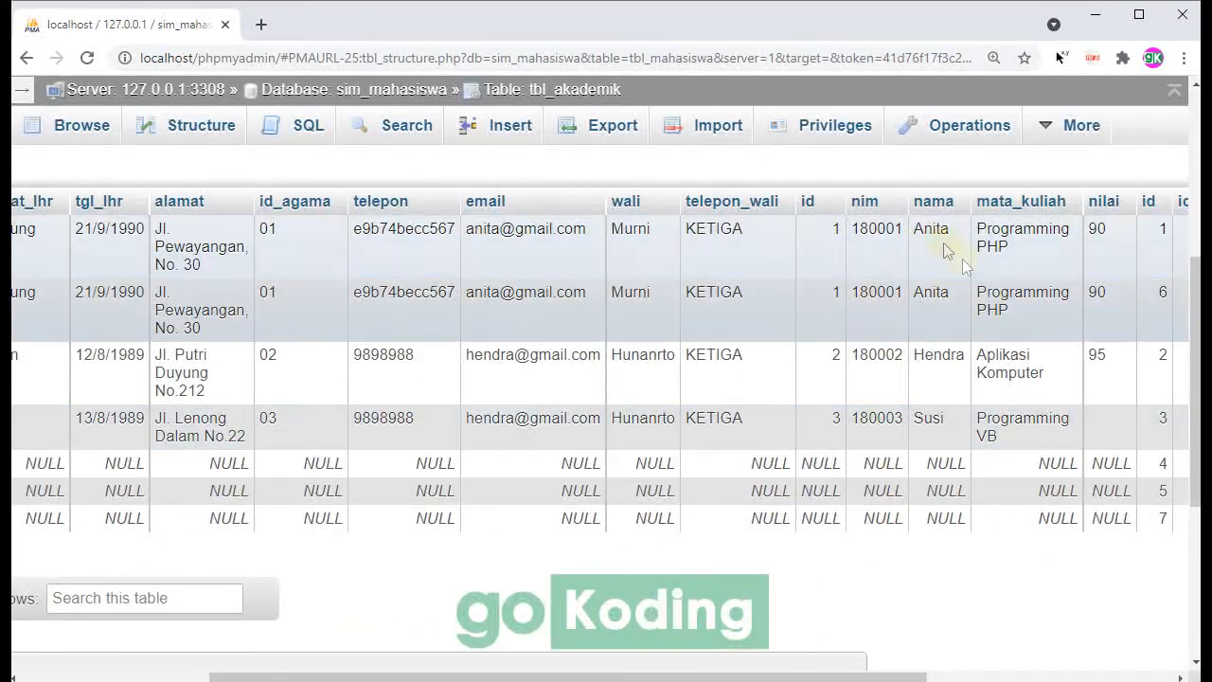
drag(777, 672, 587, 671)
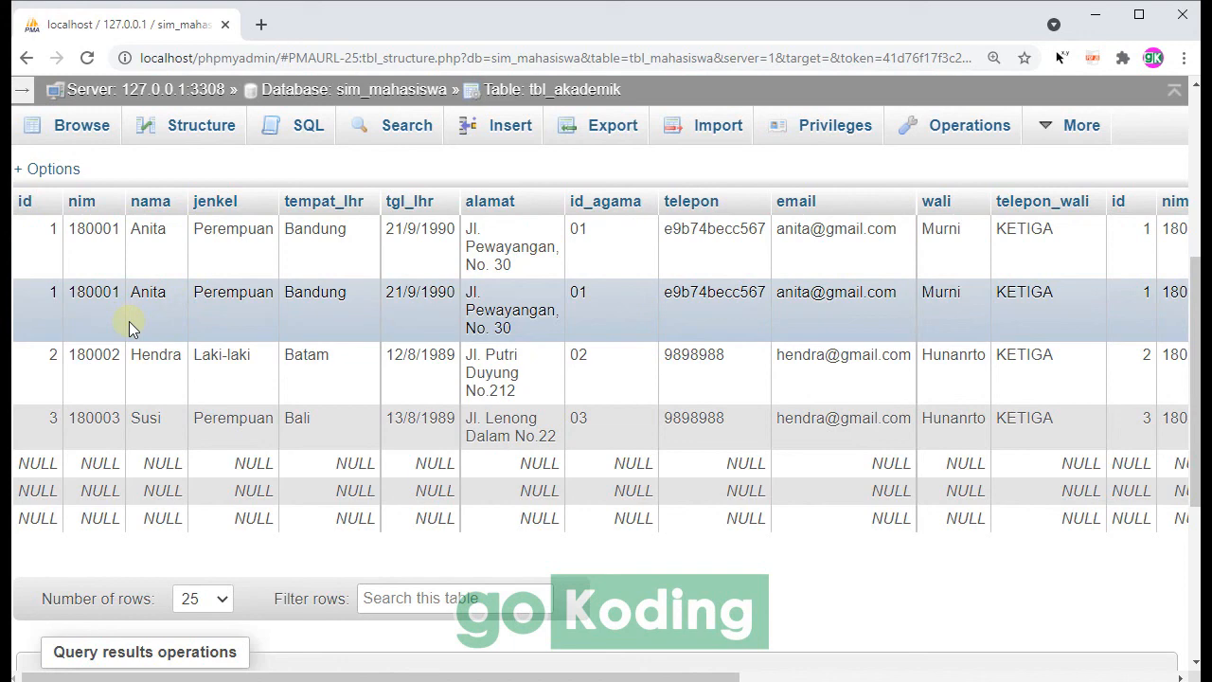
drag(646, 675, 1080, 668)
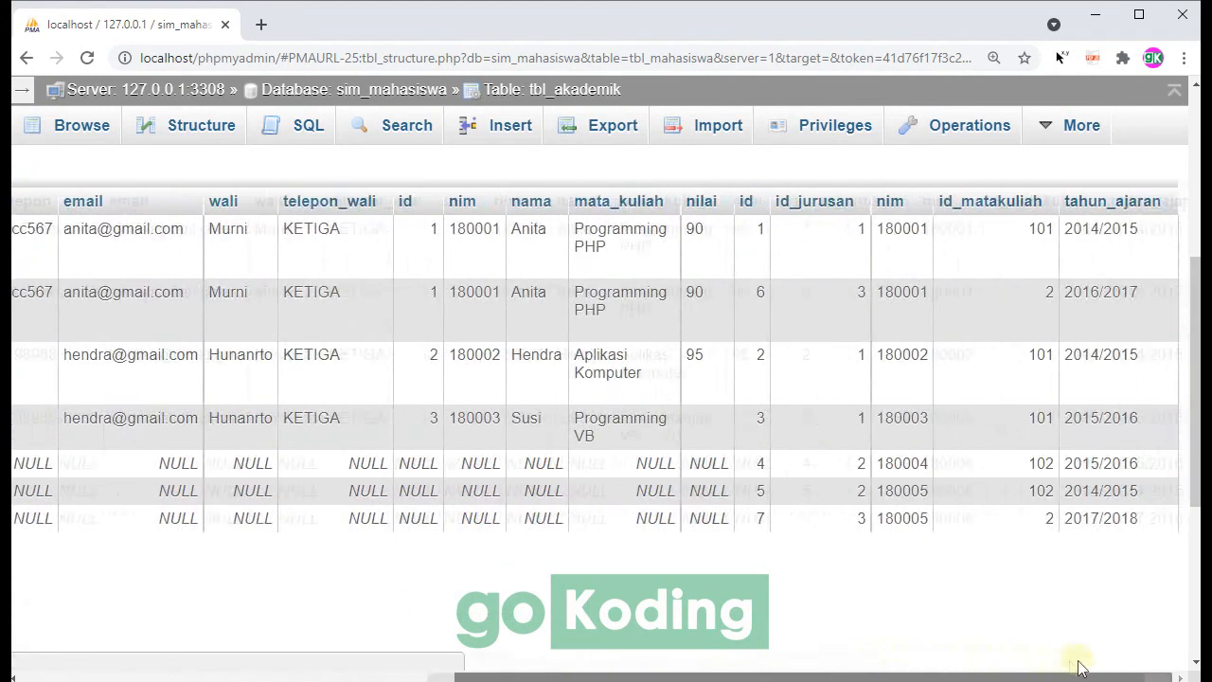
scroll(673, 344, up, 3)
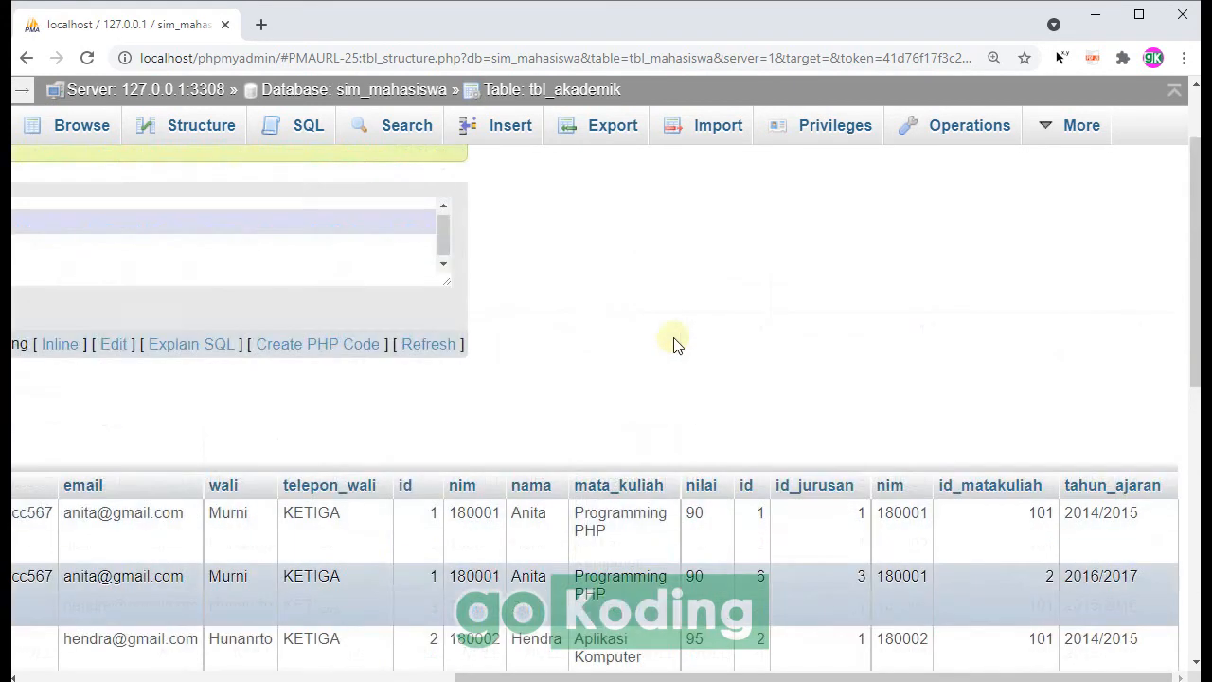
scroll(673, 344, up, 1)
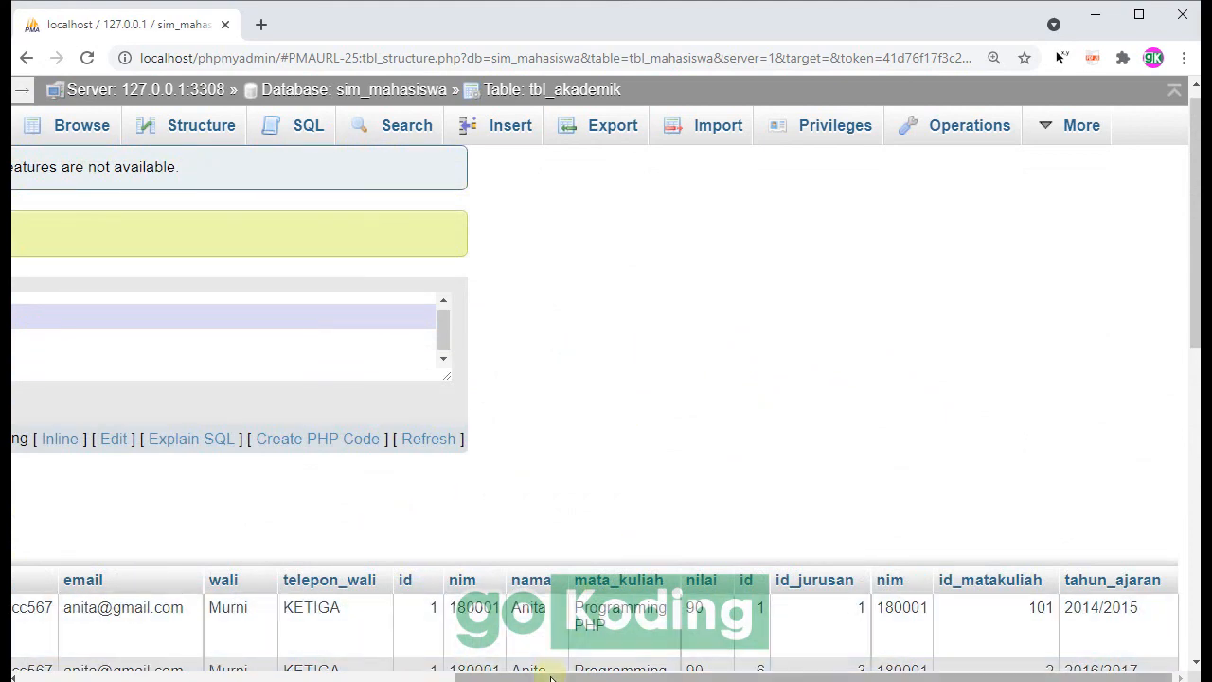
drag(552, 678, 142, 674)
click(274, 356)
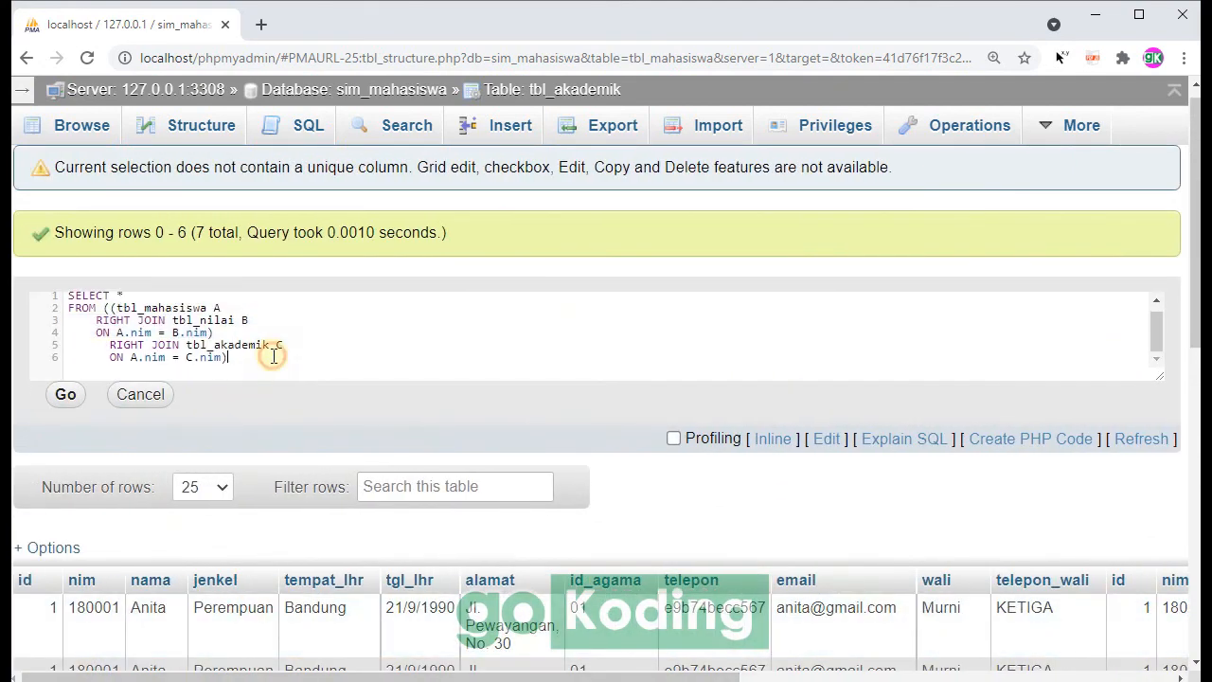
key(ctrl+plus)
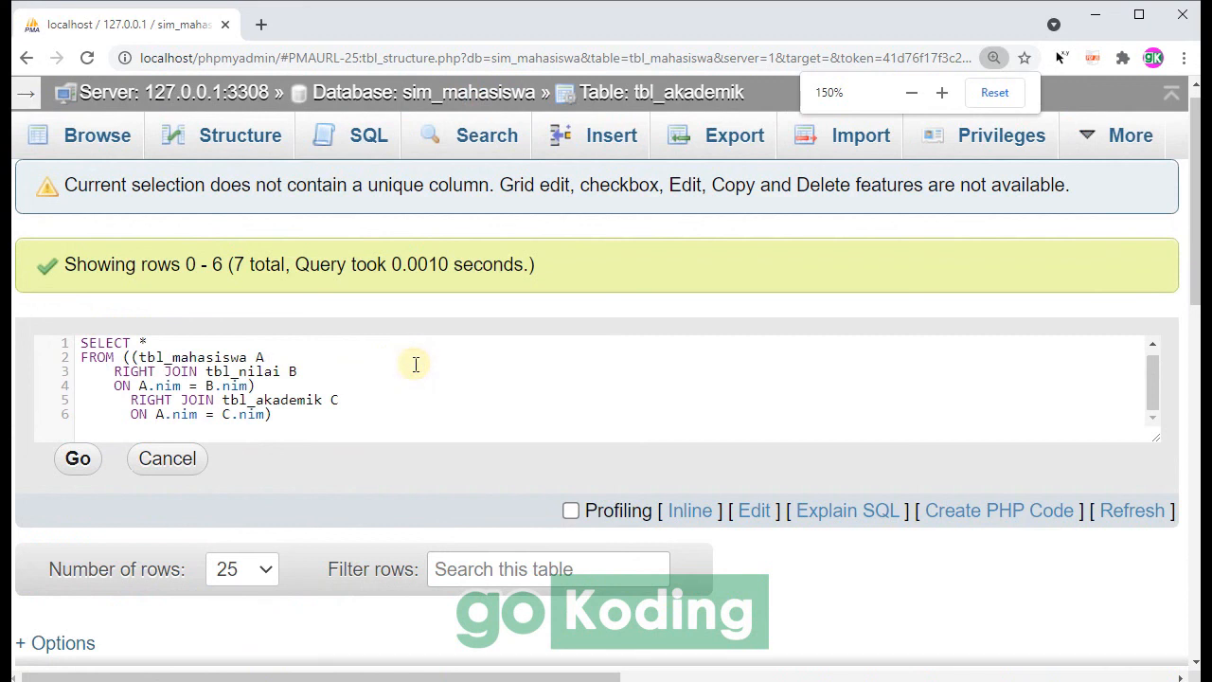